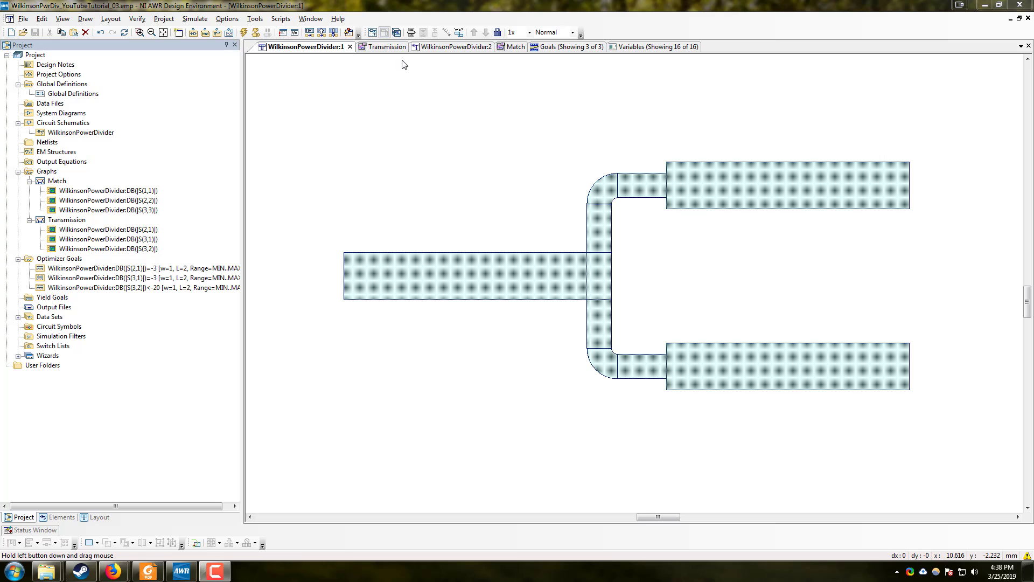
Run the Create_Stackup EM script on the Wilkinson power divider schematic.
click(452, 47)
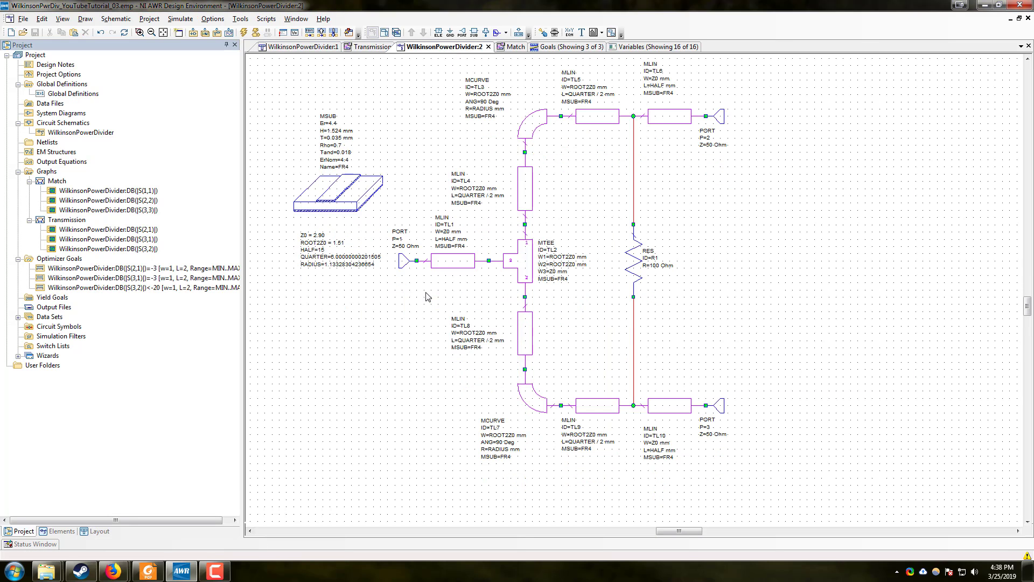
scroll(480, 296, down, 1)
drag(411, 212, 485, 236)
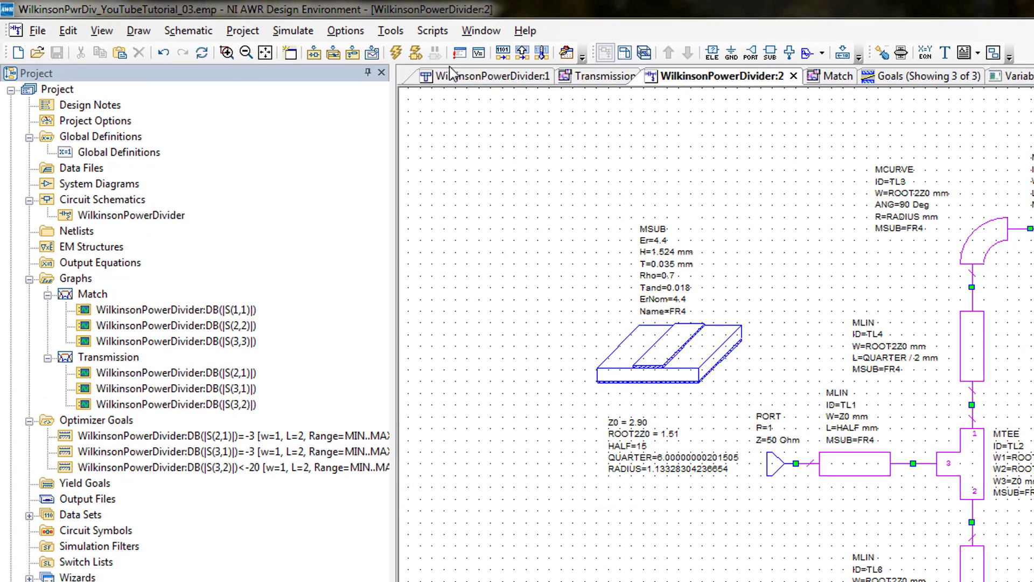
click(439, 36)
mouse_move(477, 107)
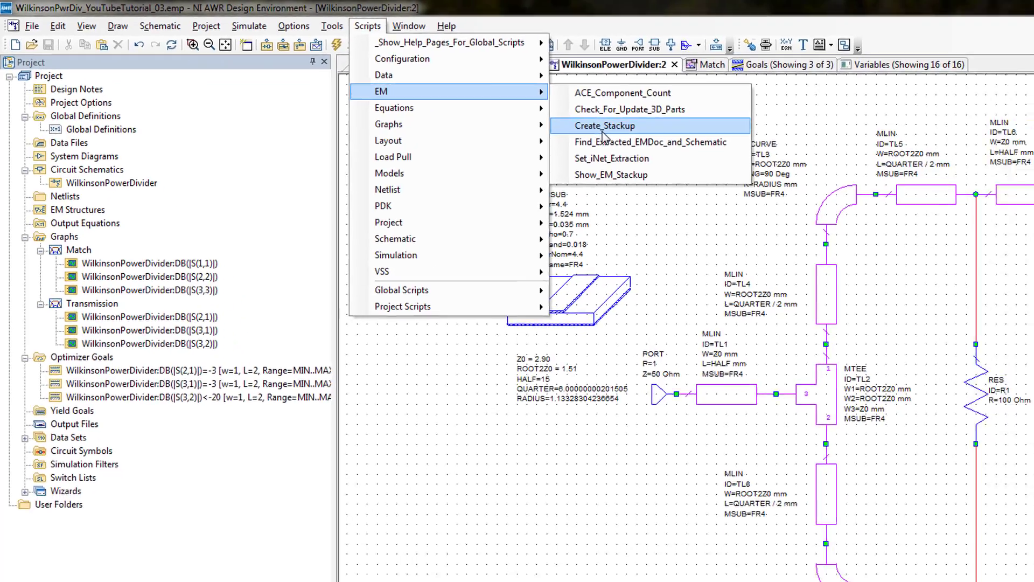
click(708, 154)
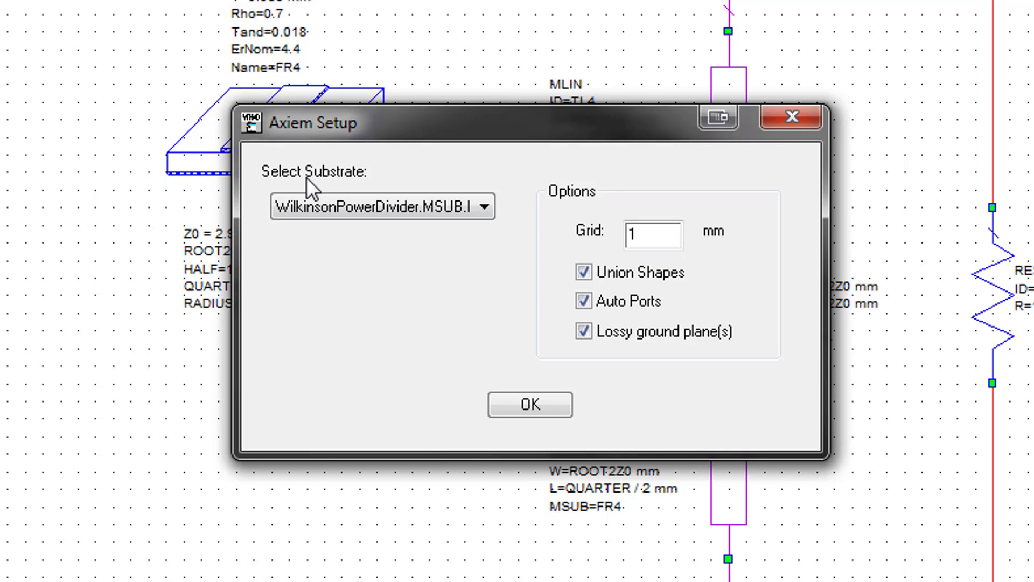
Configure the Axiem setup with the WilkinsonPowerDivider.MSUB.FR4 substrate and a 0.01 mm grid, and generate the elements.
click(341, 208)
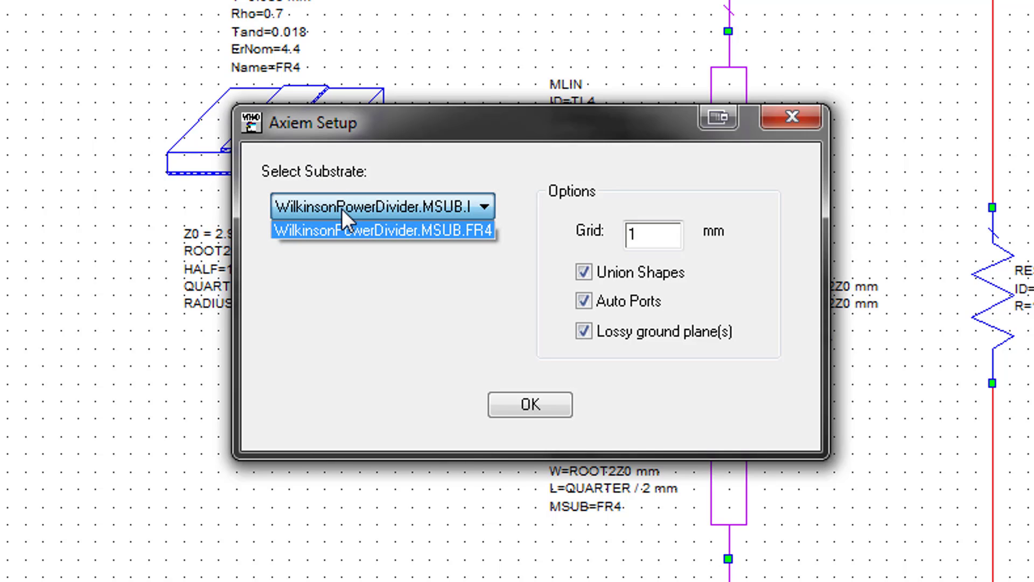
click(341, 209)
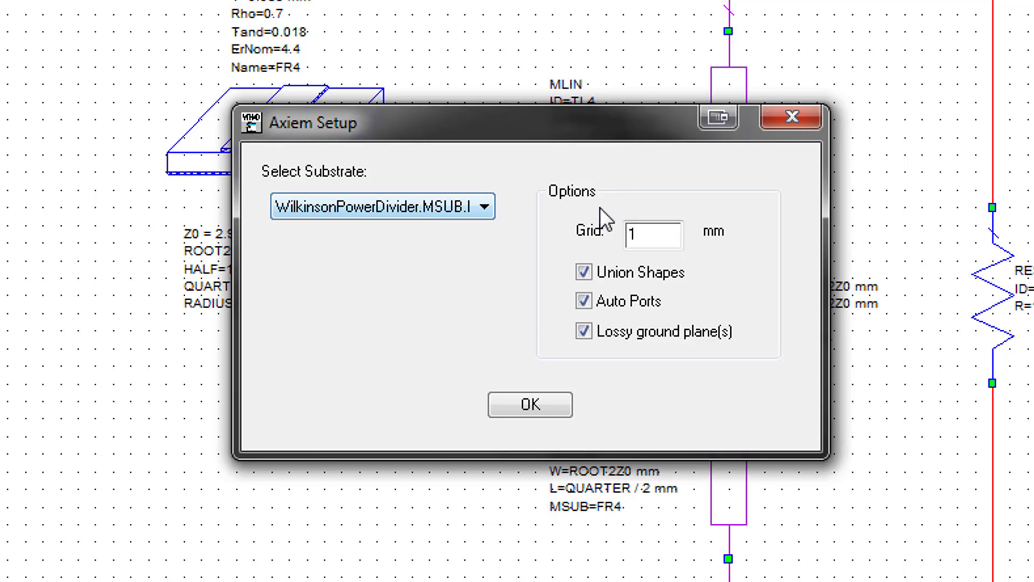
click(664, 237)
drag(663, 237, 632, 231)
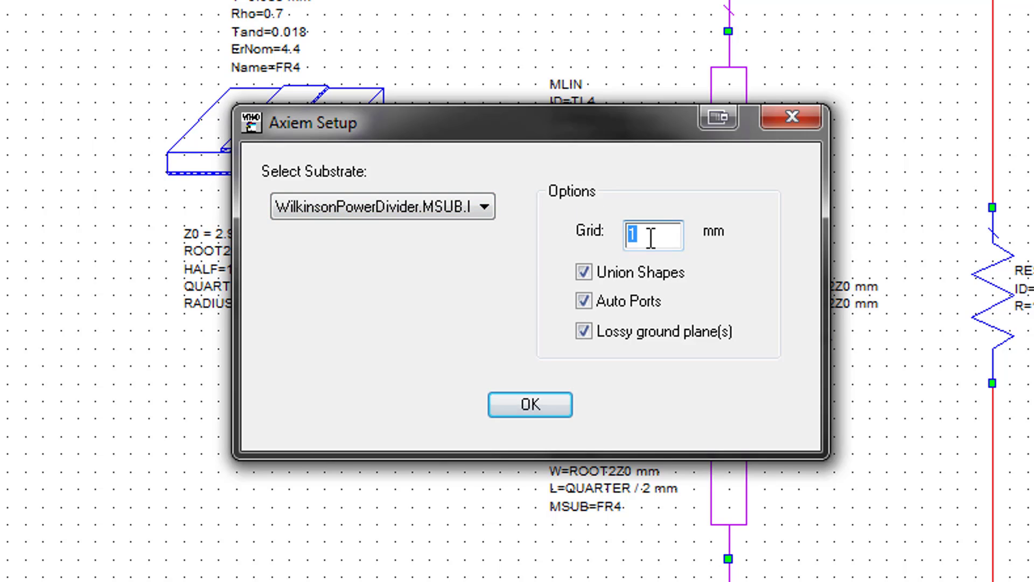
text(0.01)
click(542, 405)
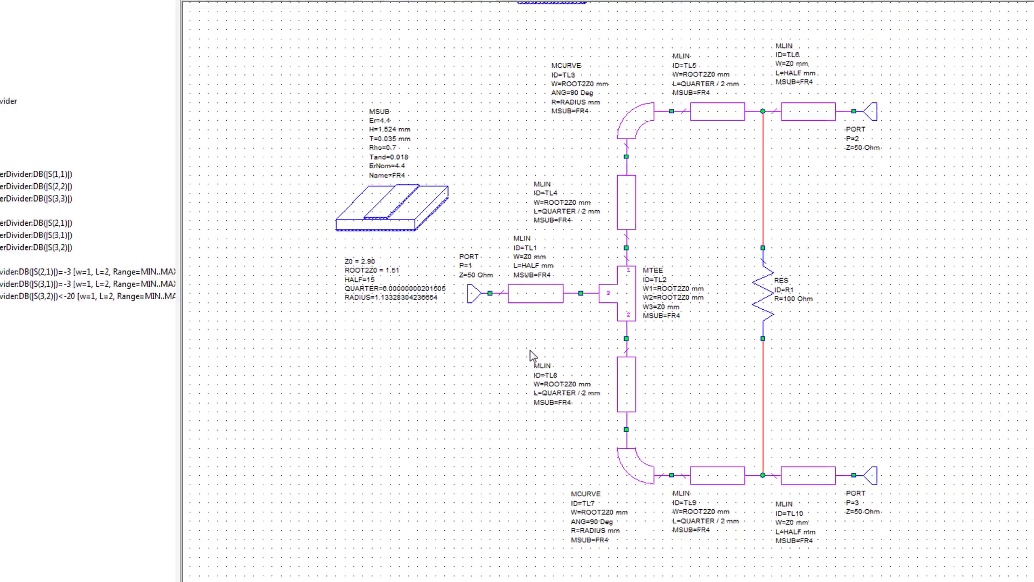
Place the STACKUP element above the MSUB block and the EXTRACT block below the variable equations in the schematic.
drag(516, 206, 487, 342)
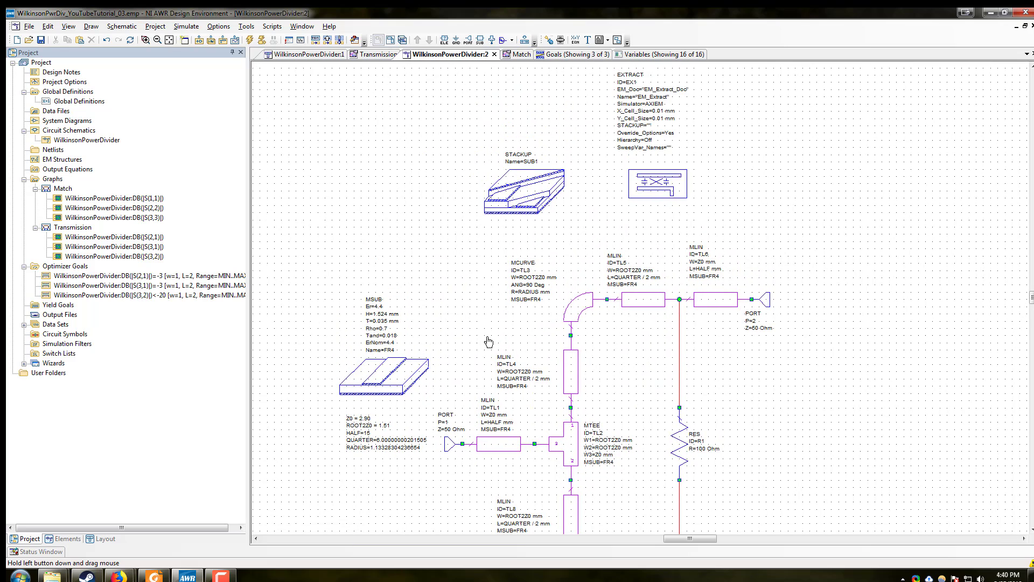
drag(525, 209, 394, 265)
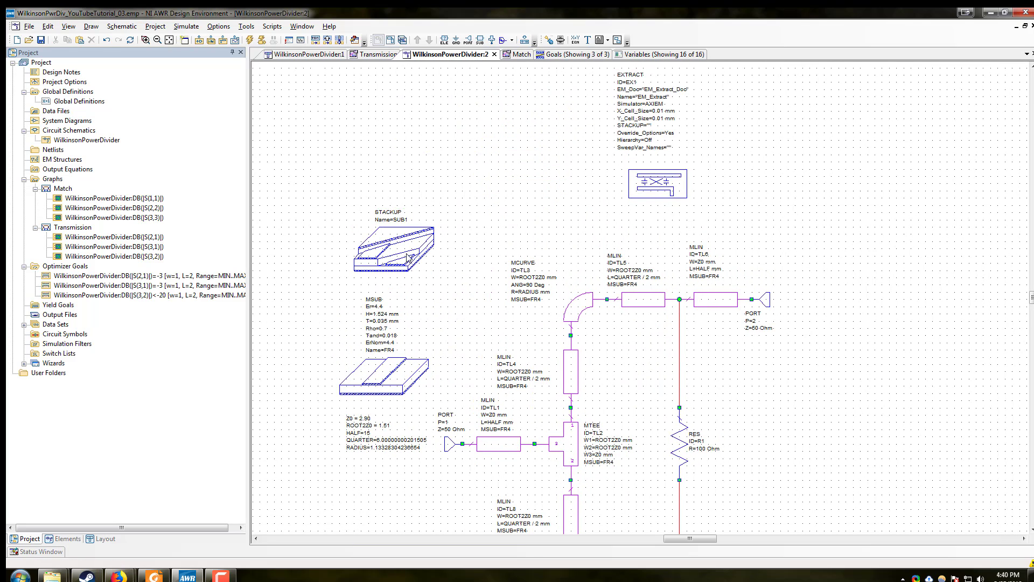
drag(647, 195, 375, 445)
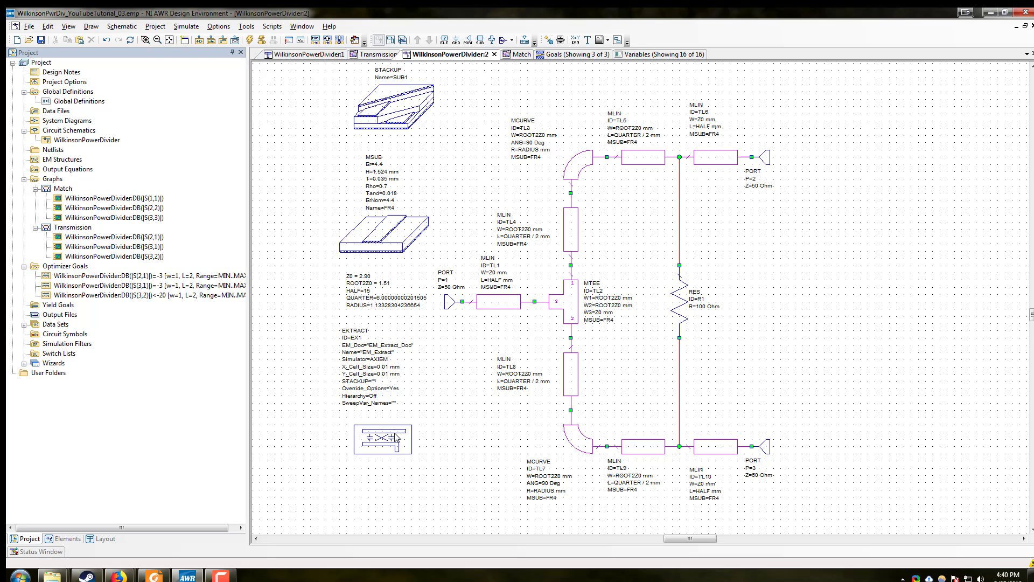
Examine the power divider's layout against its schematic and return to the schematic.
click(303, 56)
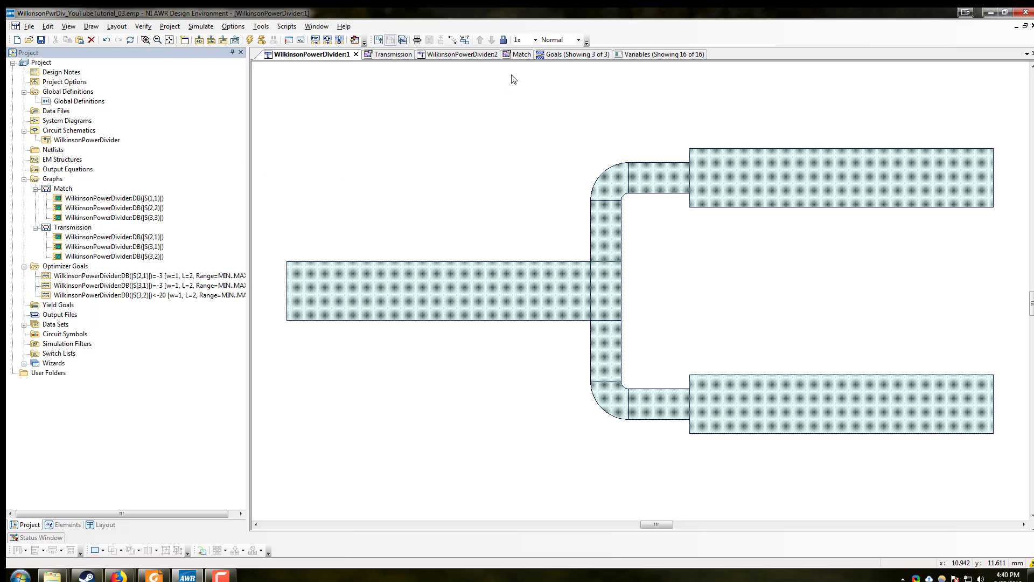
click(472, 56)
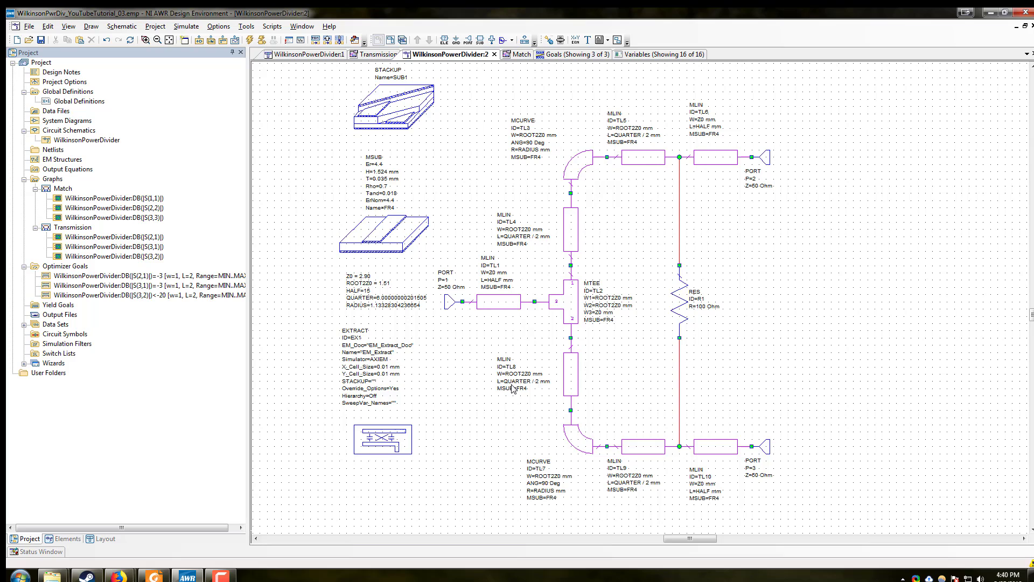
click(310, 54)
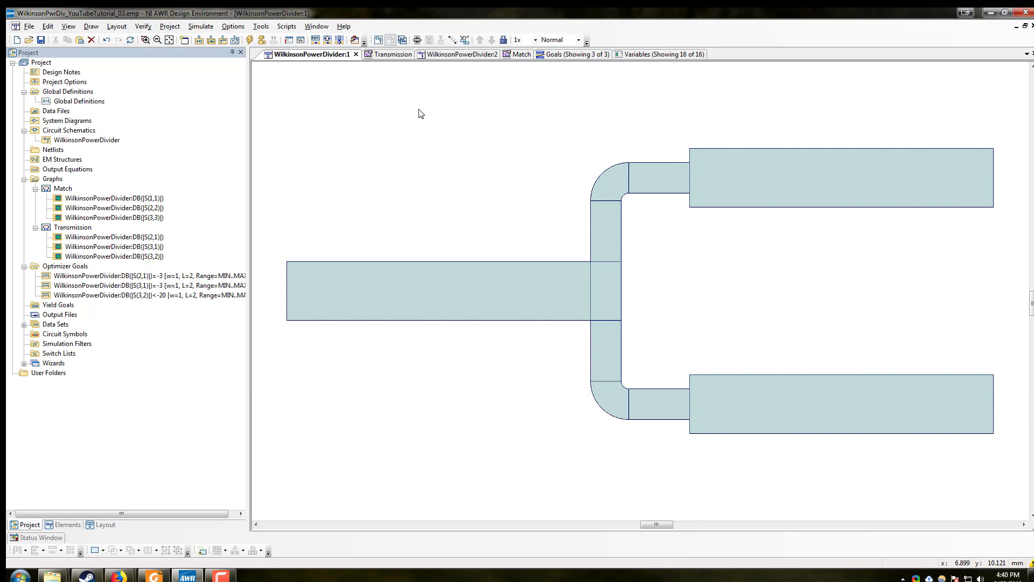
click(452, 55)
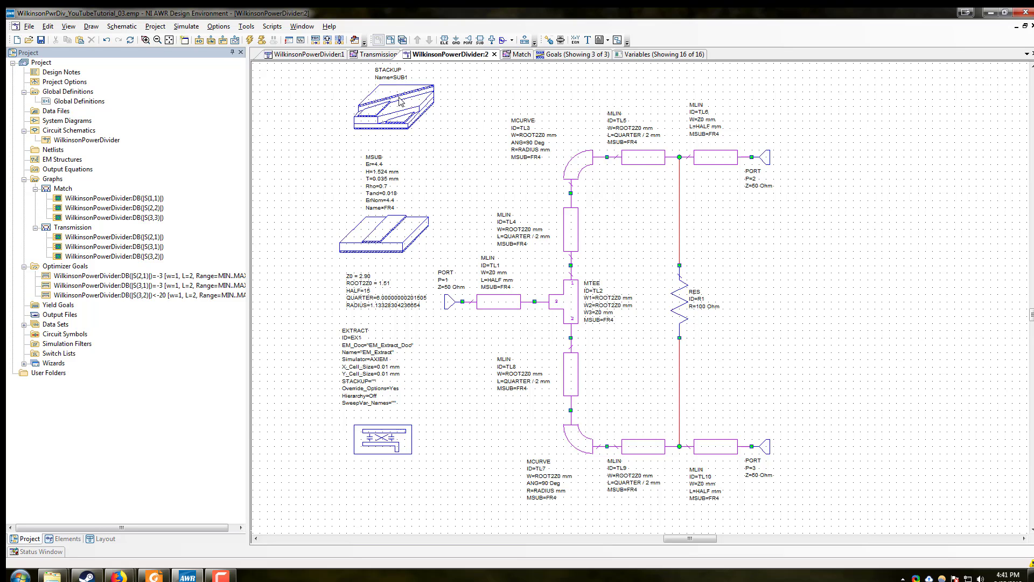
Open the STACKUP element's properties and examine its material definitions and dielectric layers.
drag(404, 127, 425, 132)
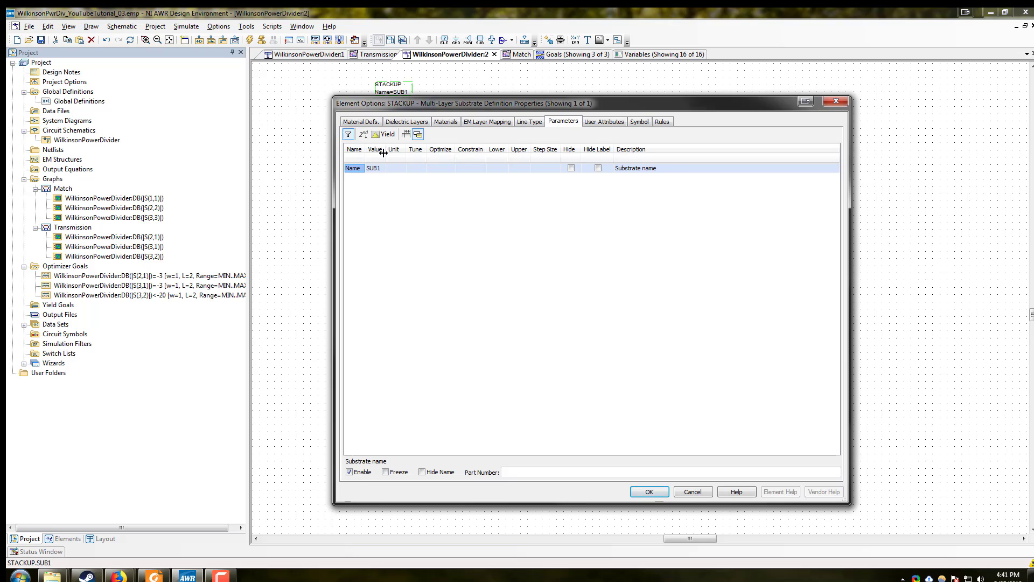
click(369, 123)
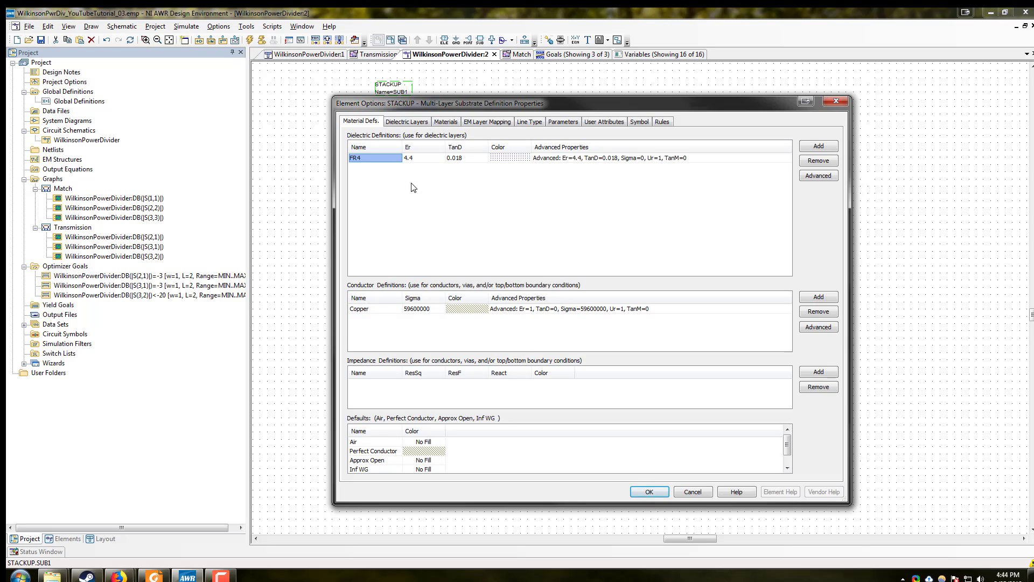
click(408, 124)
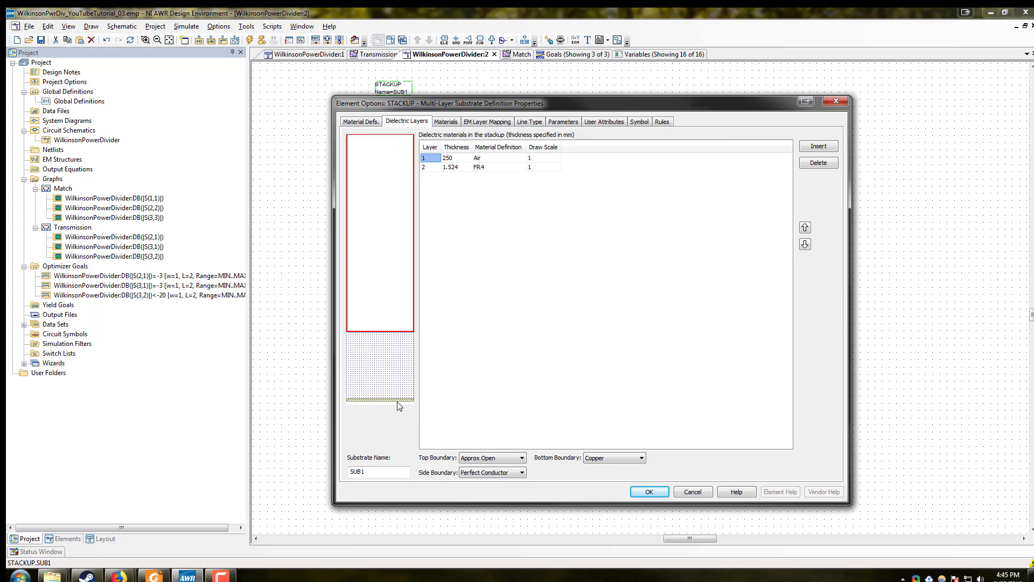
mouse_move(393, 387)
click(459, 160)
Choose Copper as the Cu conductor's material definition, check the EM layer mapping, and accept the stackup properties.
click(451, 124)
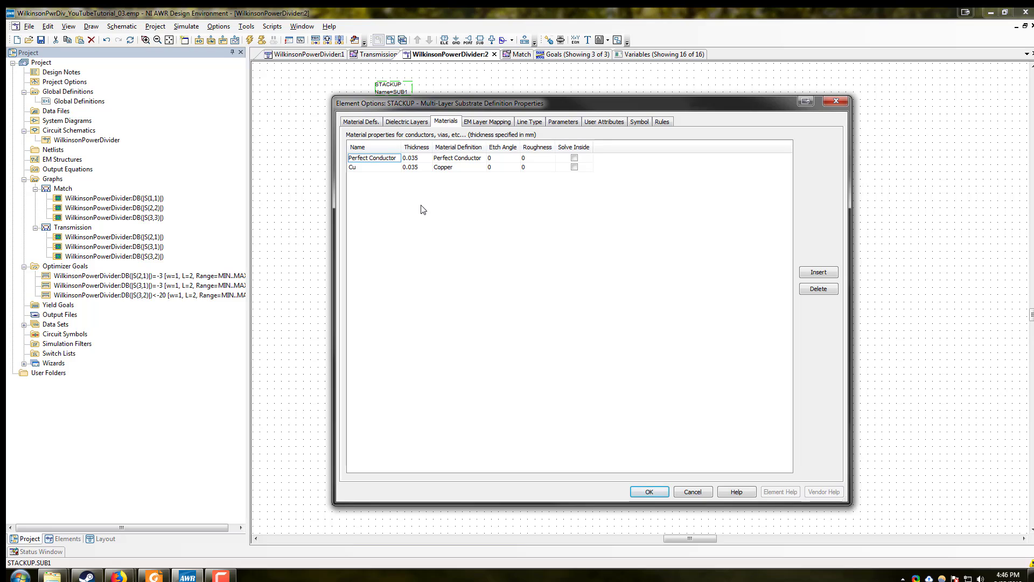
click(387, 168)
click(375, 168)
click(449, 168)
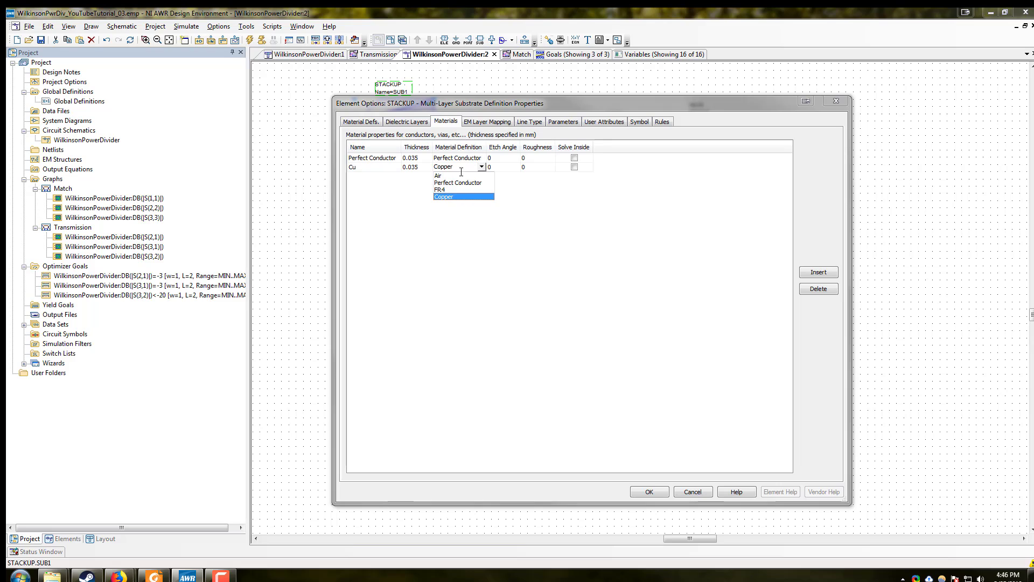
click(457, 198)
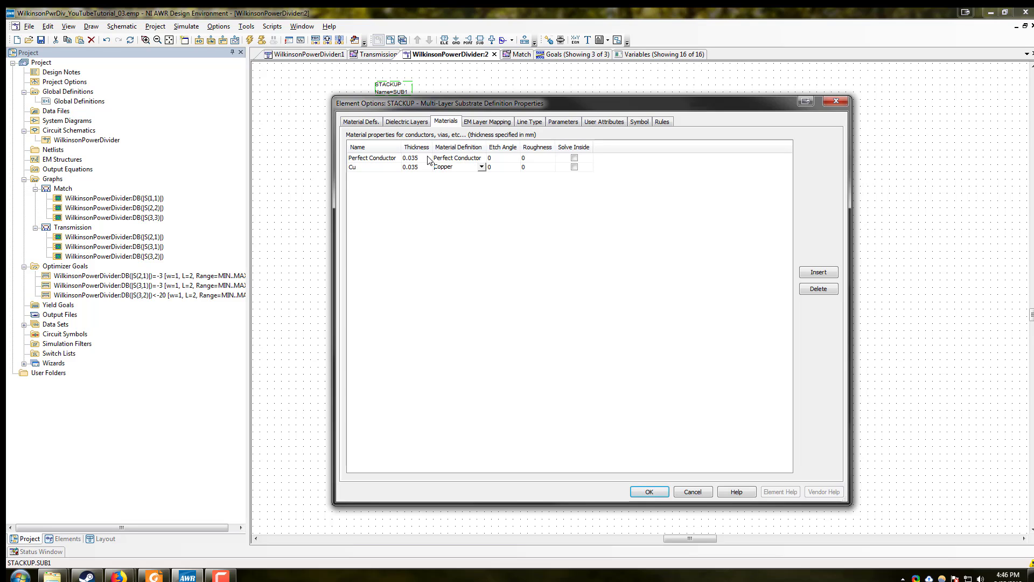
click(496, 124)
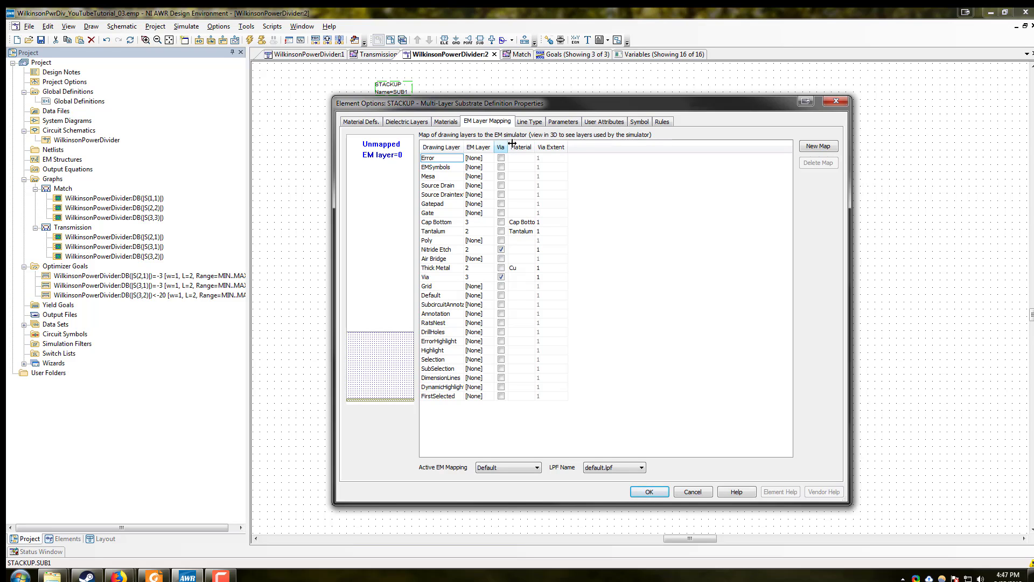
click(649, 491)
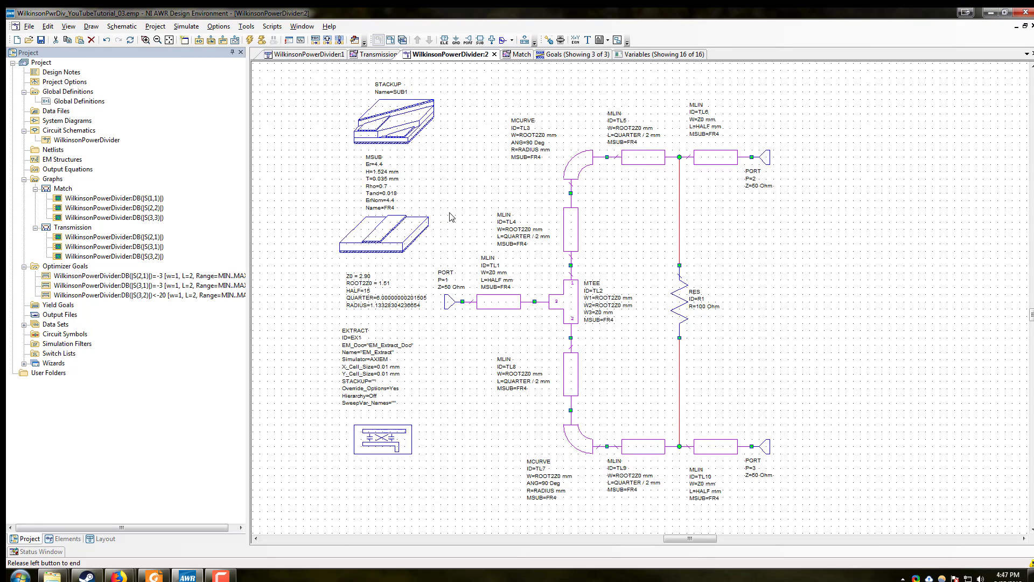
Set the EXTRACT block's frequency range to 4 to 5 GHz with a 0.05 GHz step, replacing the existing range.
click(387, 439)
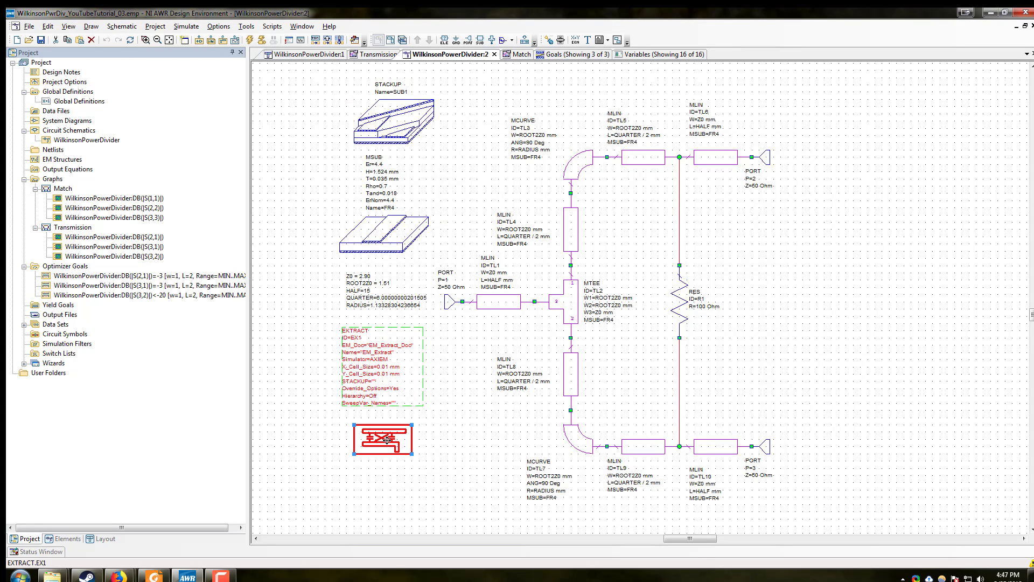
double_click(386, 440)
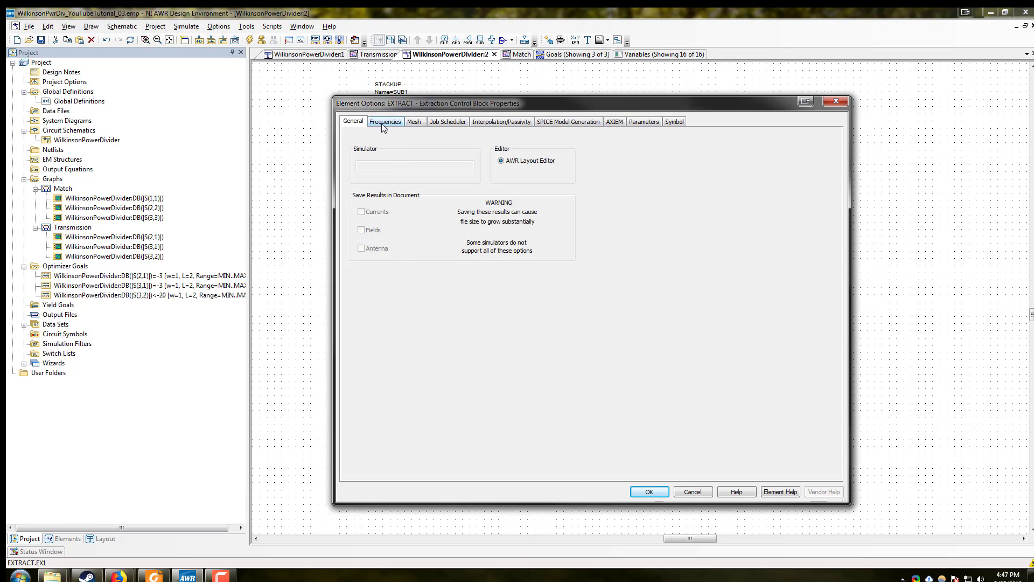
click(385, 122)
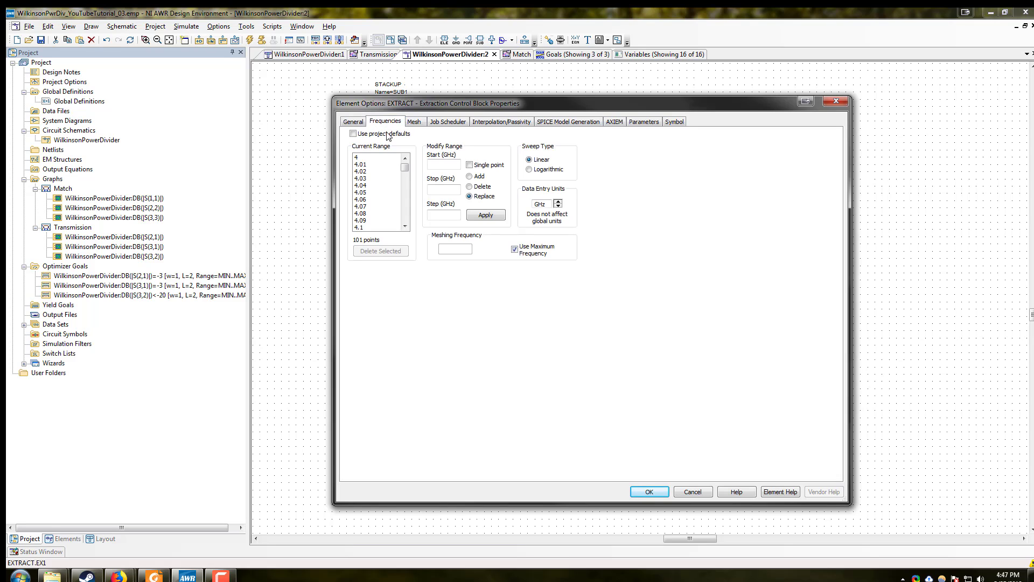
drag(405, 168, 409, 226)
click(441, 165)
key(Tab)
click(452, 214)
text(0.05)
click(492, 217)
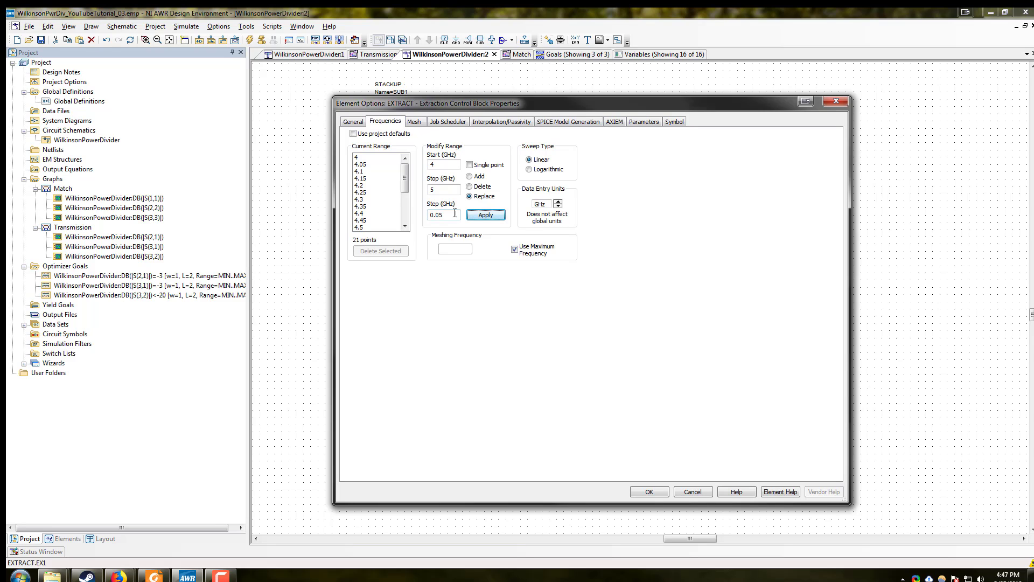
Examine the EXTRACT block's mesh settings and its AXIEM solver options, including the secondary ones.
click(415, 124)
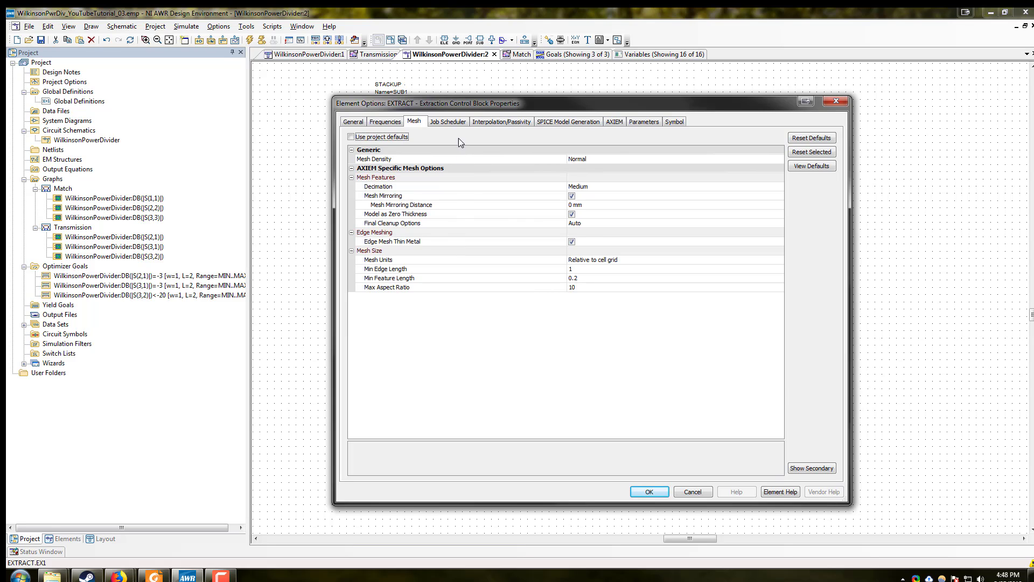
click(615, 123)
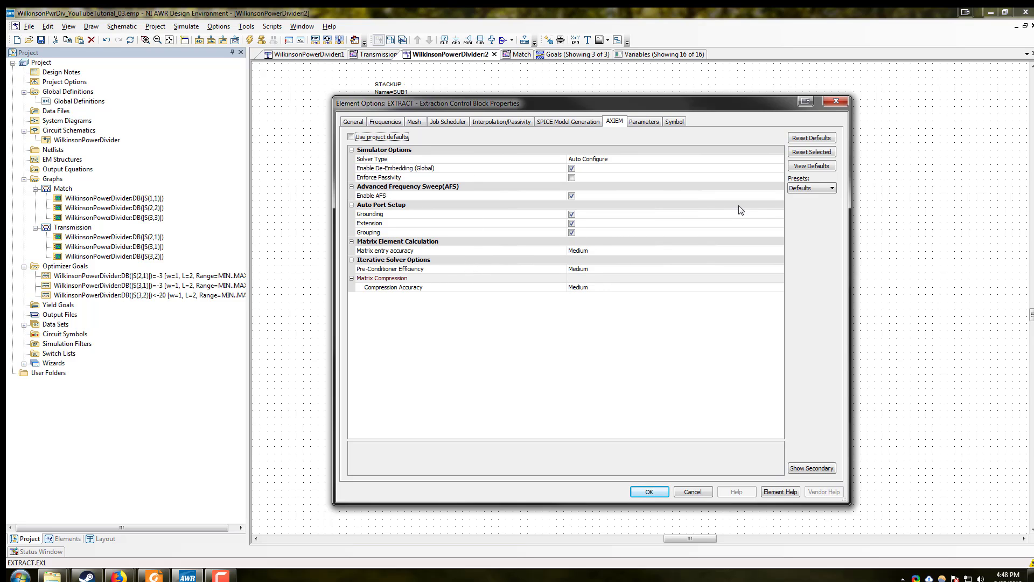
click(811, 468)
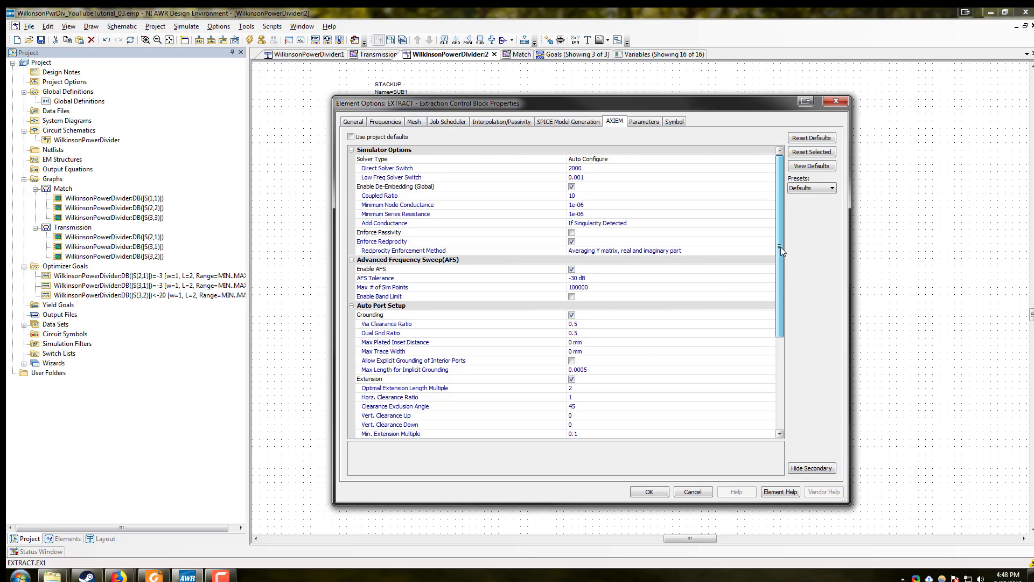
drag(781, 247, 780, 310)
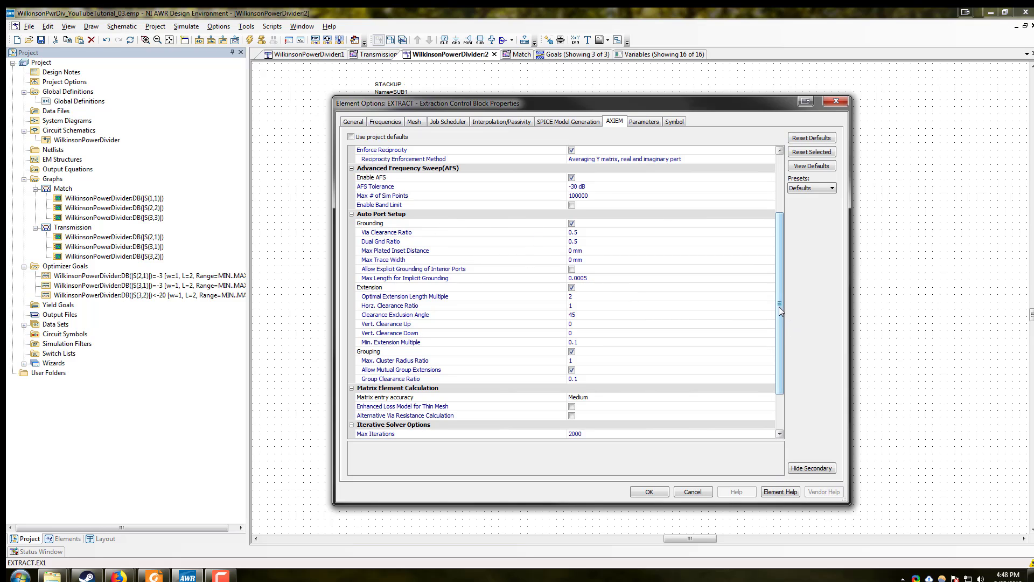
drag(779, 306, 777, 256)
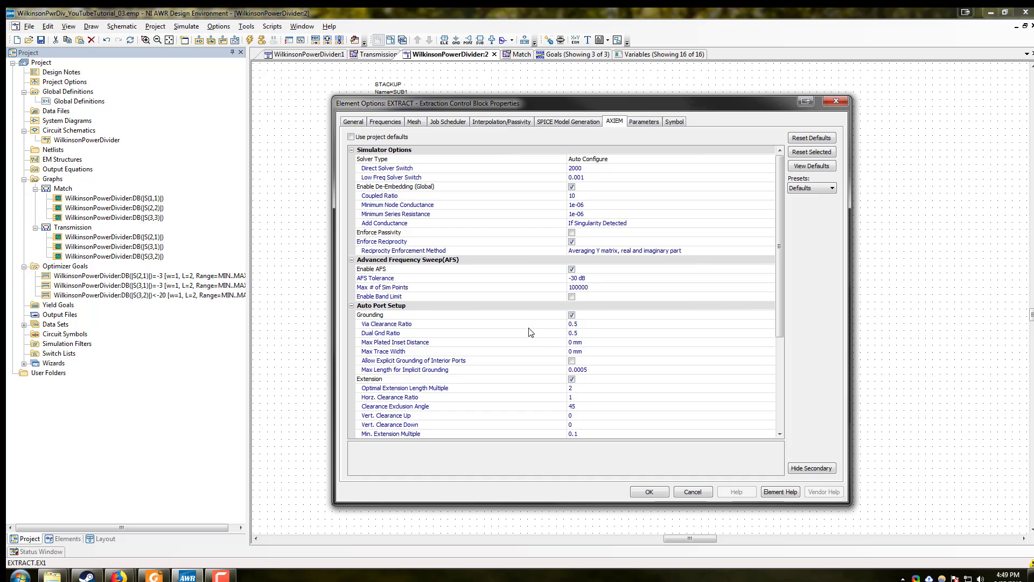
scroll(537, 320, down, 2)
scroll(536, 321, down, 1)
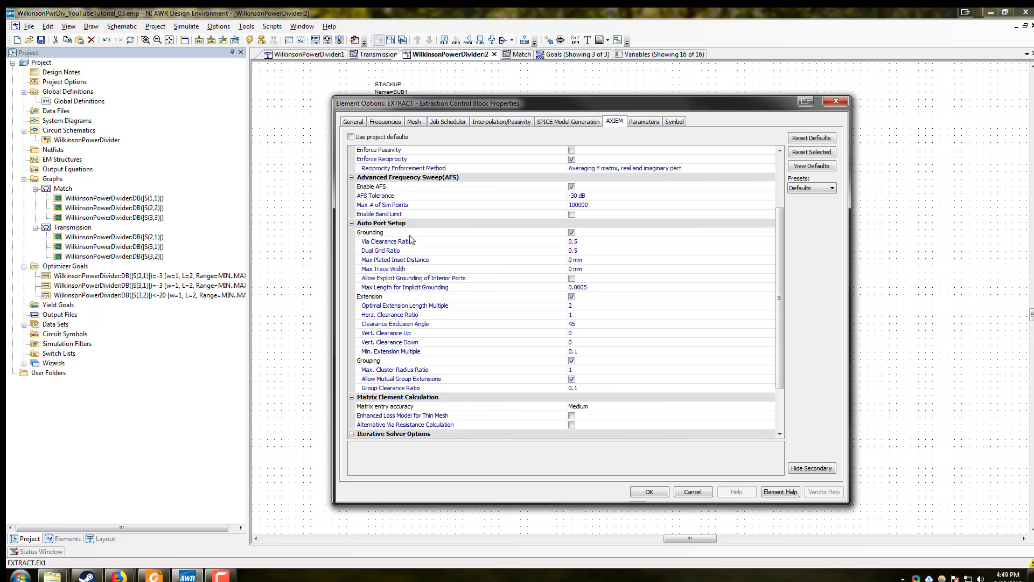
Set the EXTRACT block's STACKUP parameter to "SUB1".
key(ctrl+Tab)
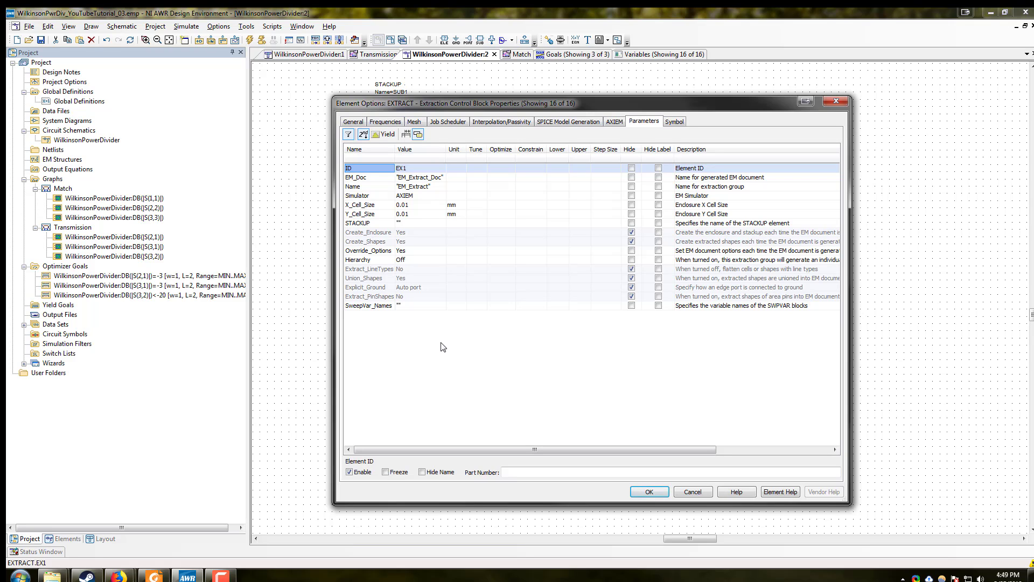
click(407, 223)
click(441, 223)
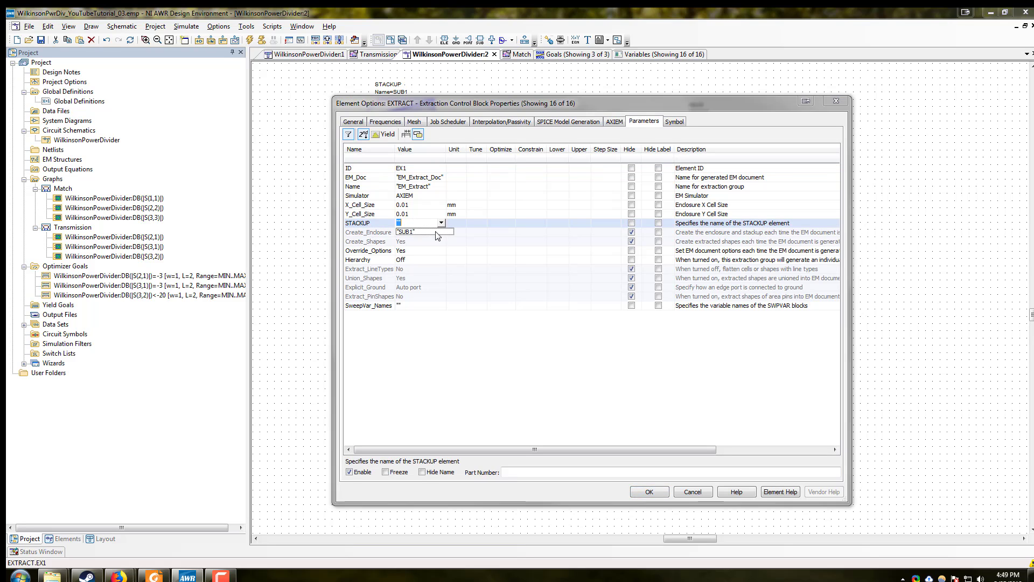
click(437, 232)
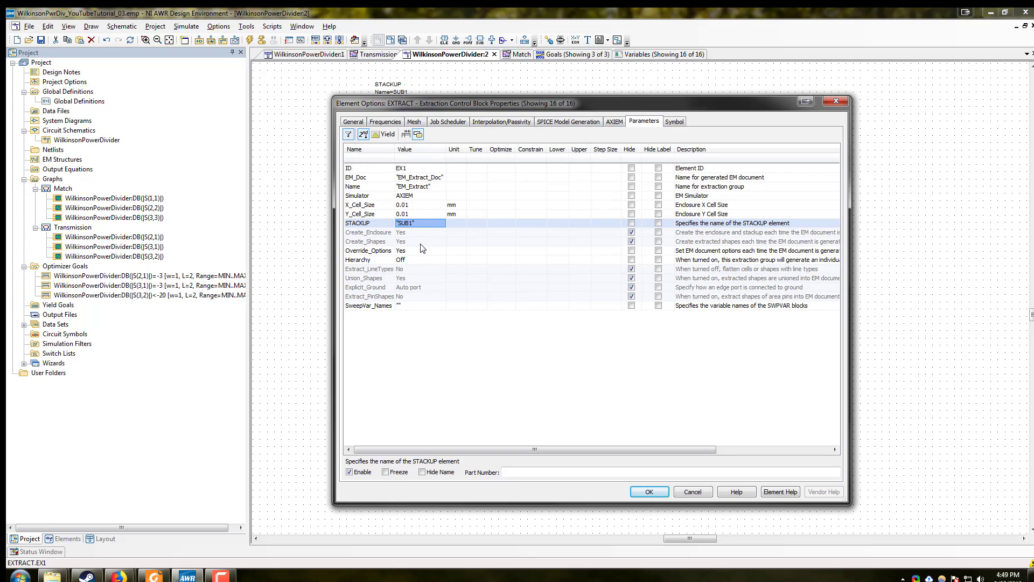
Set the EXTRACT block's Explicit_Ground parameter to Connect to lower and accept the block's properties.
click(421, 288)
click(441, 289)
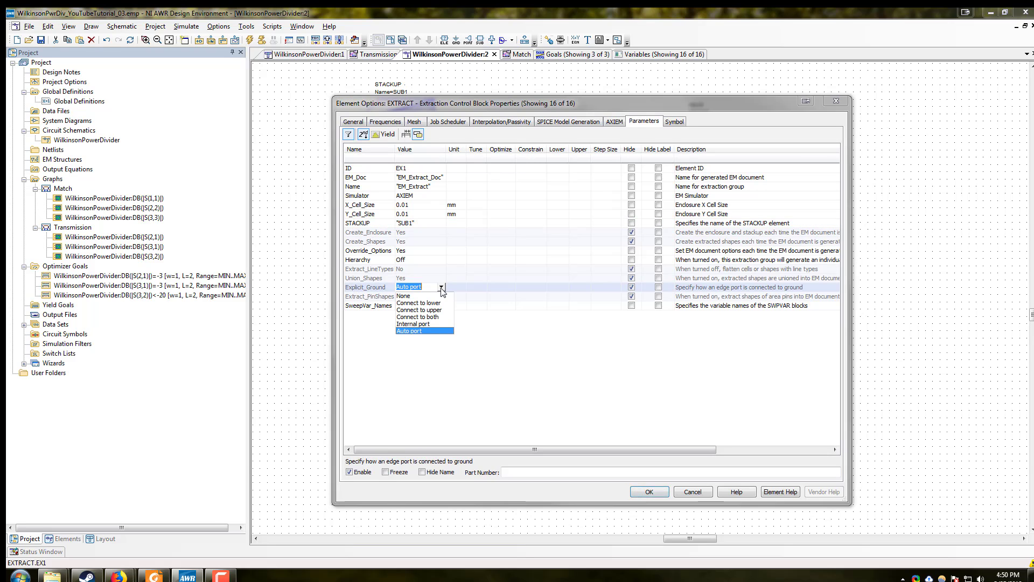
click(442, 303)
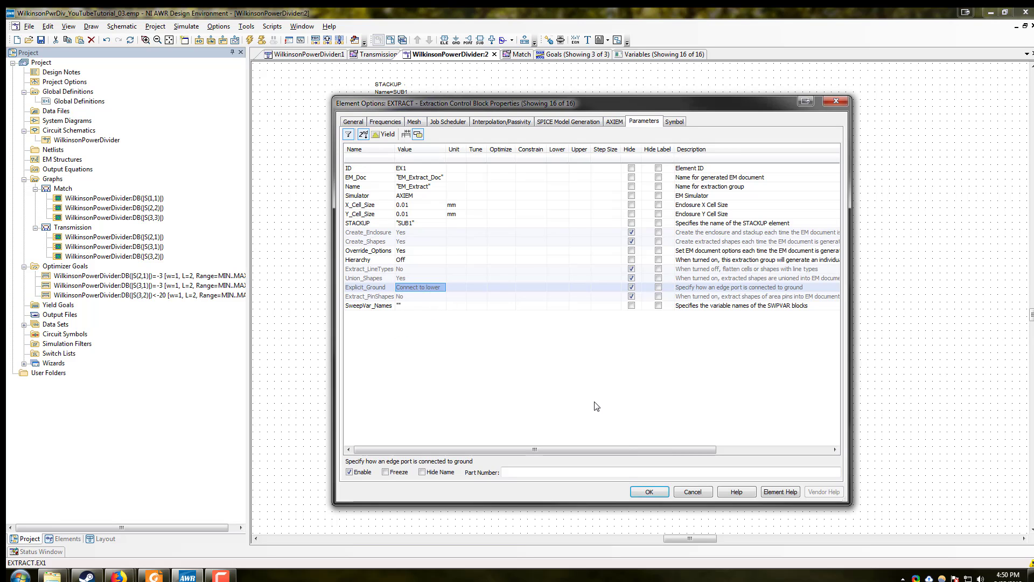
click(641, 491)
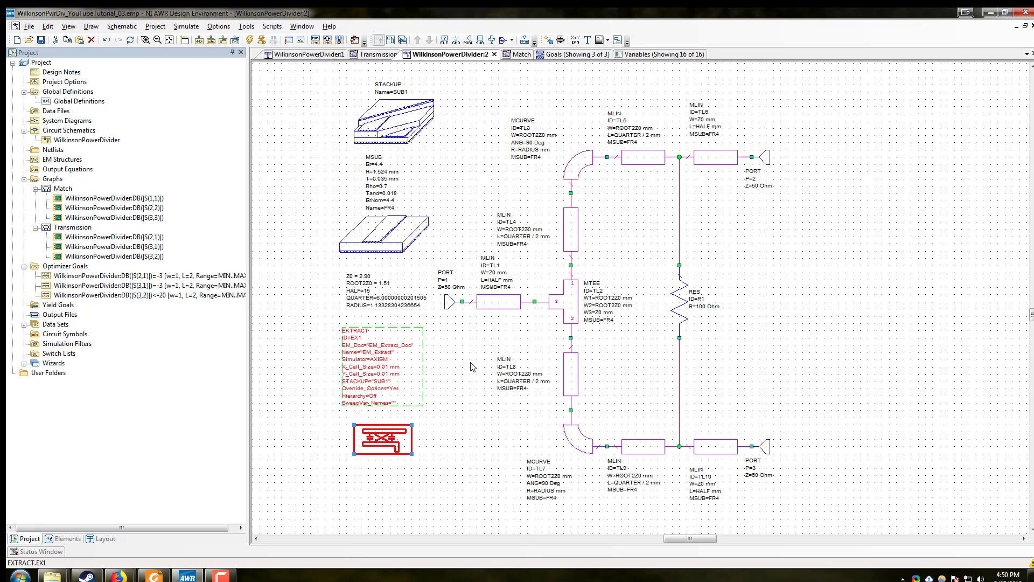
click(470, 366)
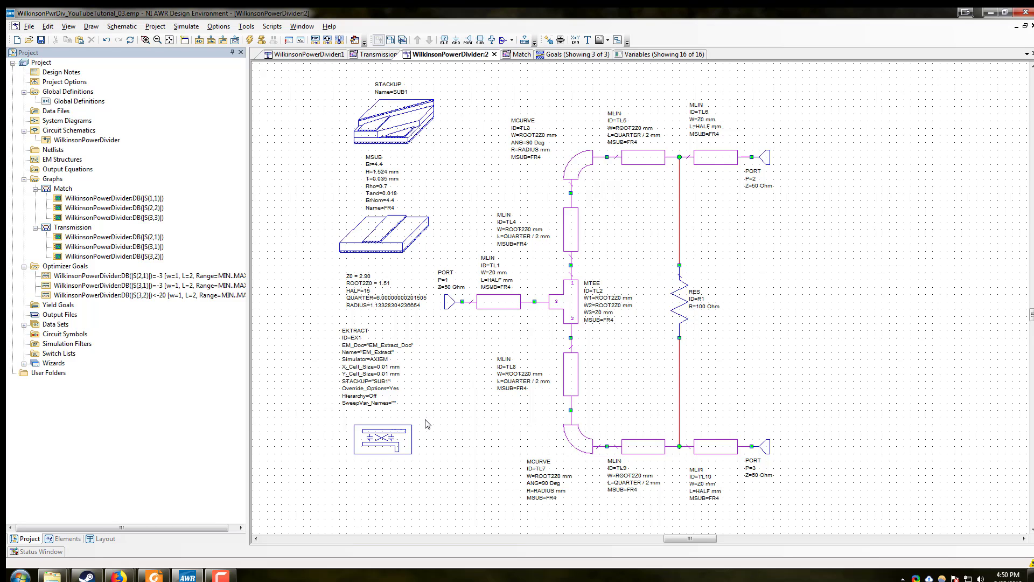
Reopen the EXTRACT block's properties, review its frequency range and parameters, and close them.
click(389, 436)
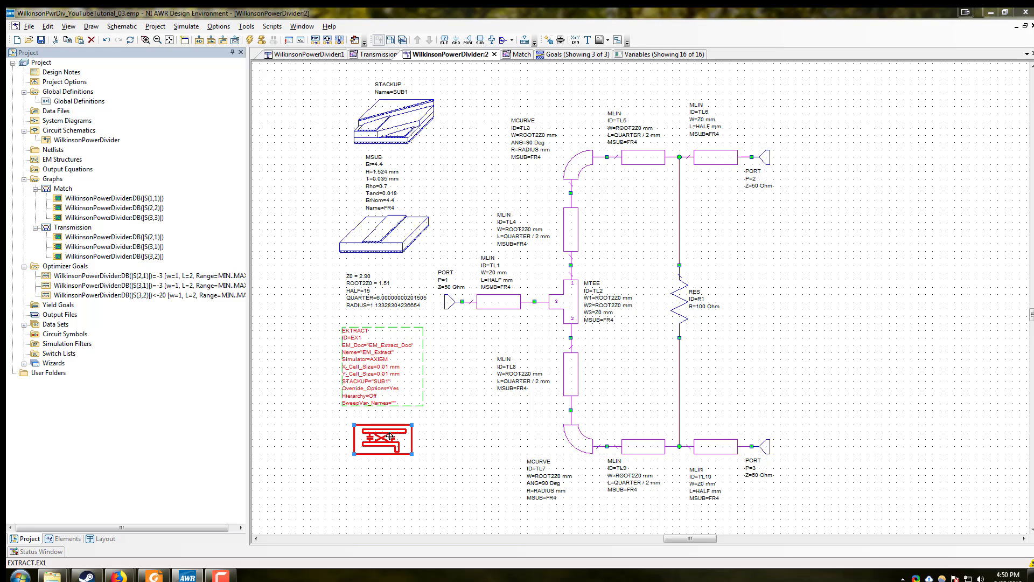
double_click(425, 431)
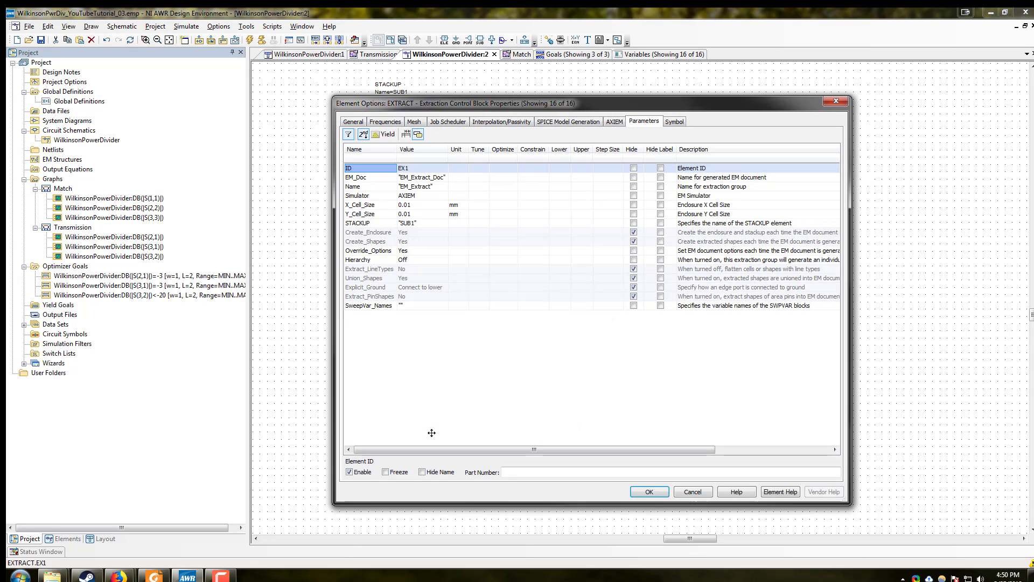
click(383, 122)
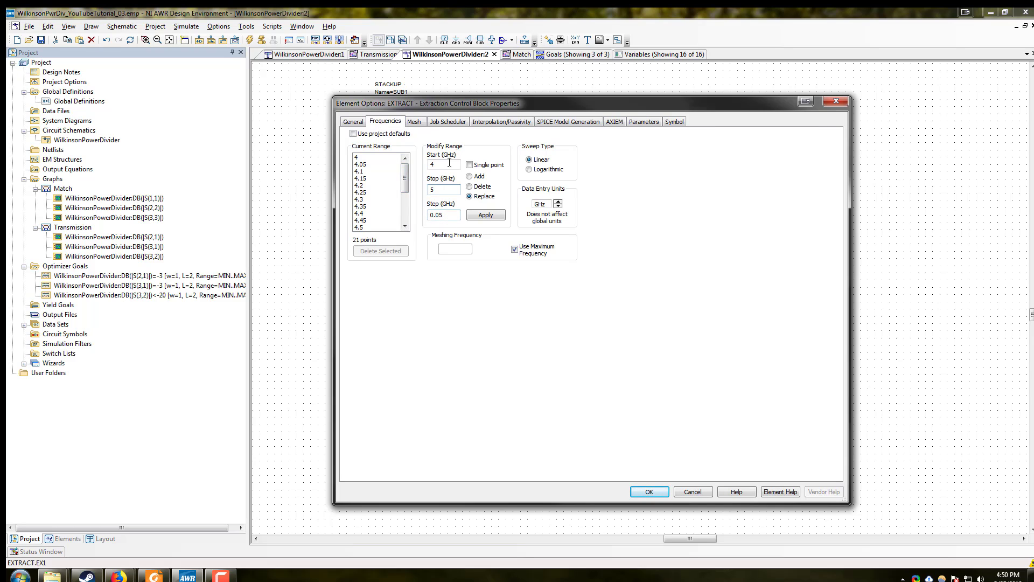
click(642, 123)
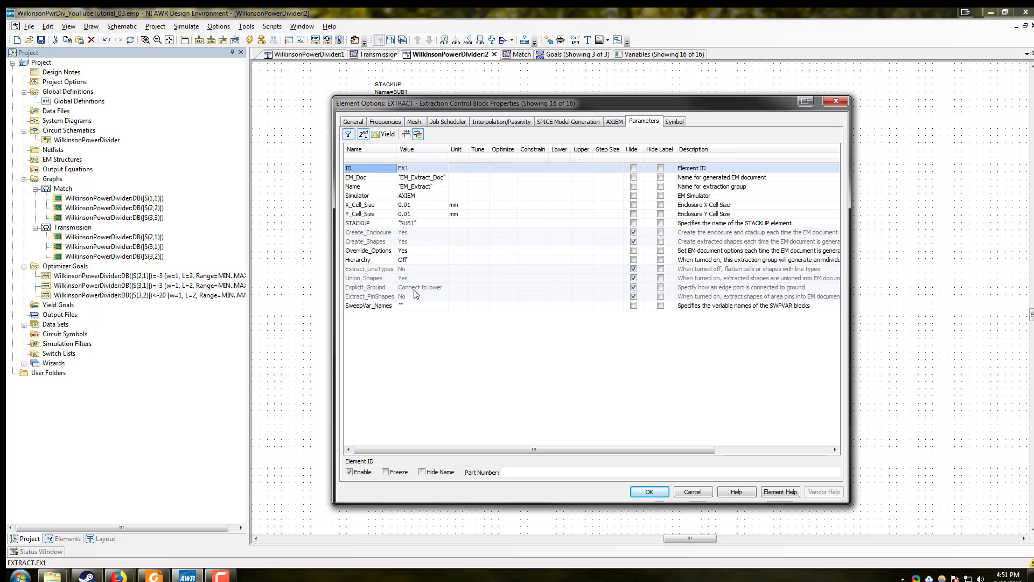
click(653, 490)
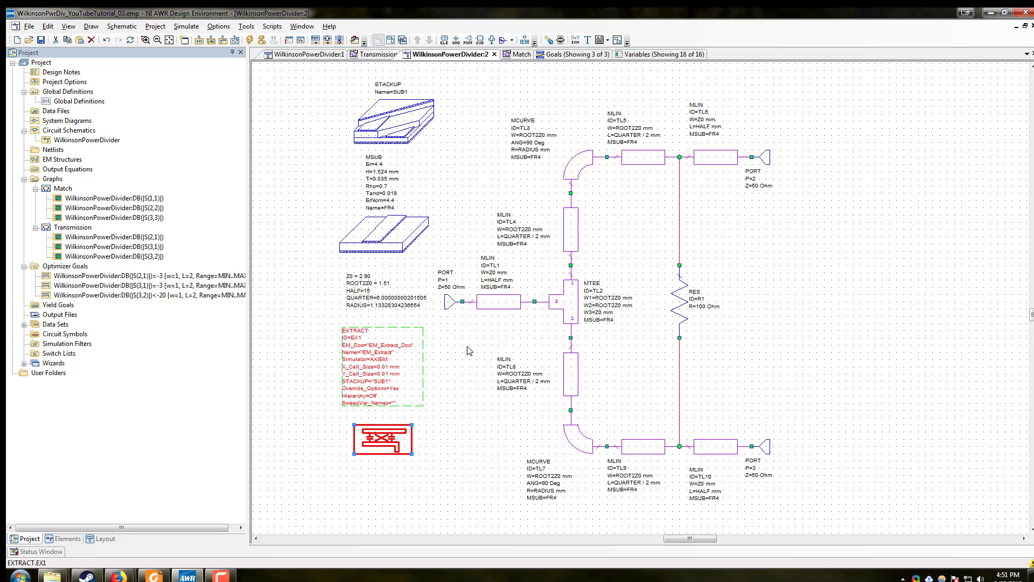
click(475, 364)
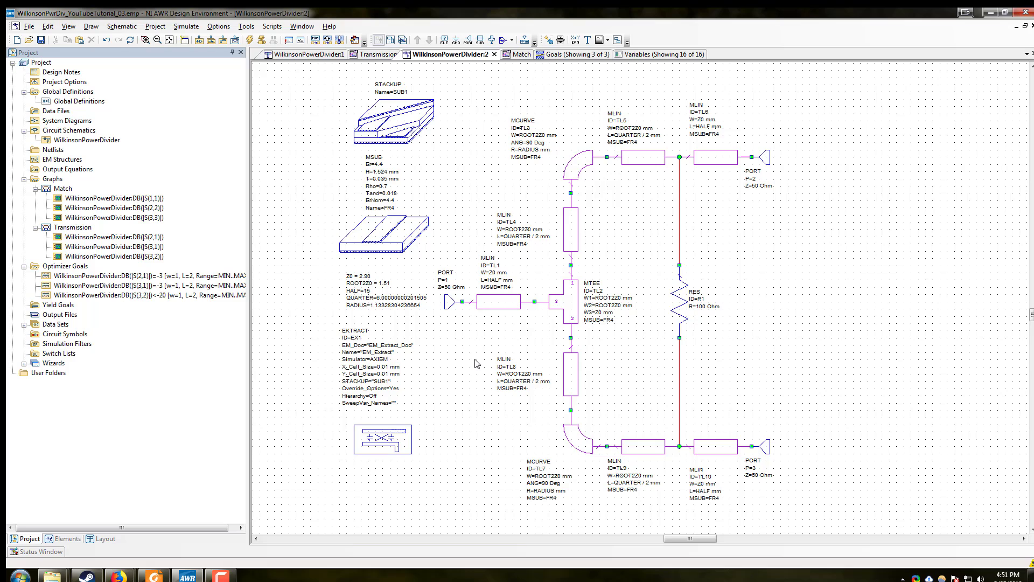
Select all MLIN, MCURVE and MTEE elements of the divider and enable EM extraction for them with the group name EM_Extract.
click(249, 41)
click(505, 305)
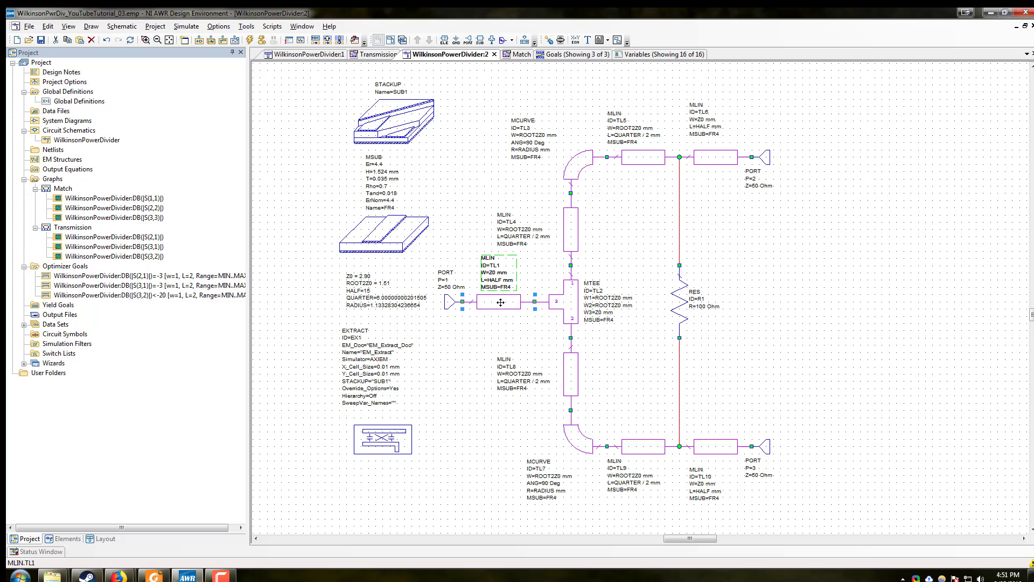
shift+click(565, 306)
shift+click(571, 368)
shift+click(576, 432)
shift+click(641, 450)
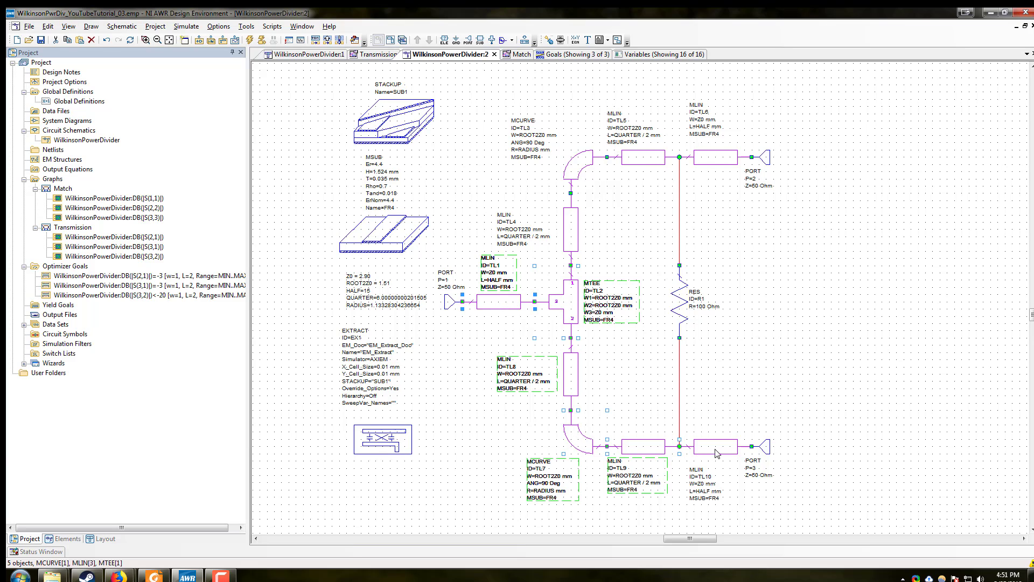
shift+click(716, 447)
shift+click(572, 226)
shift+click(587, 161)
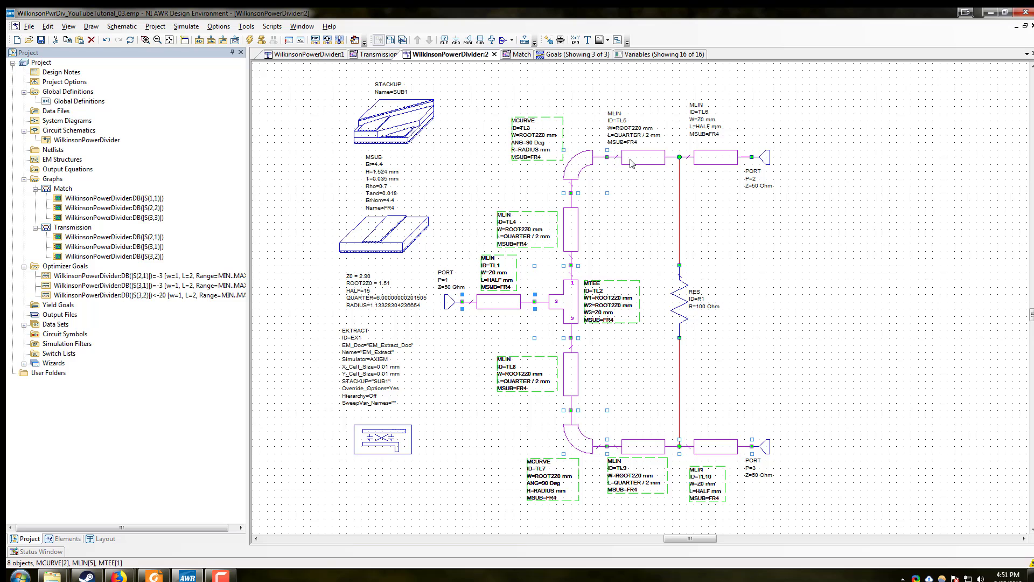
shift+click(633, 162)
shift+click(719, 161)
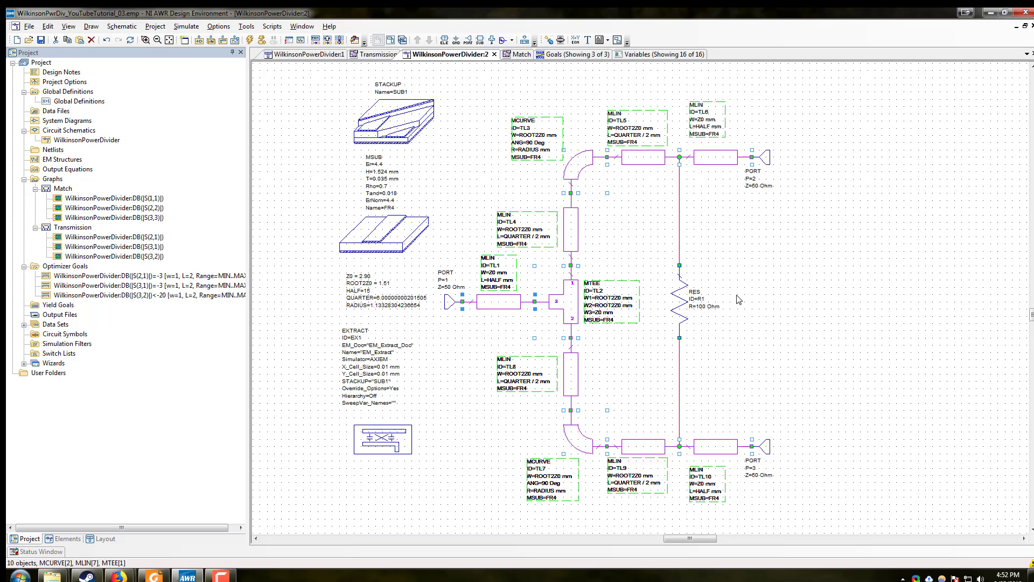
right_click(572, 227)
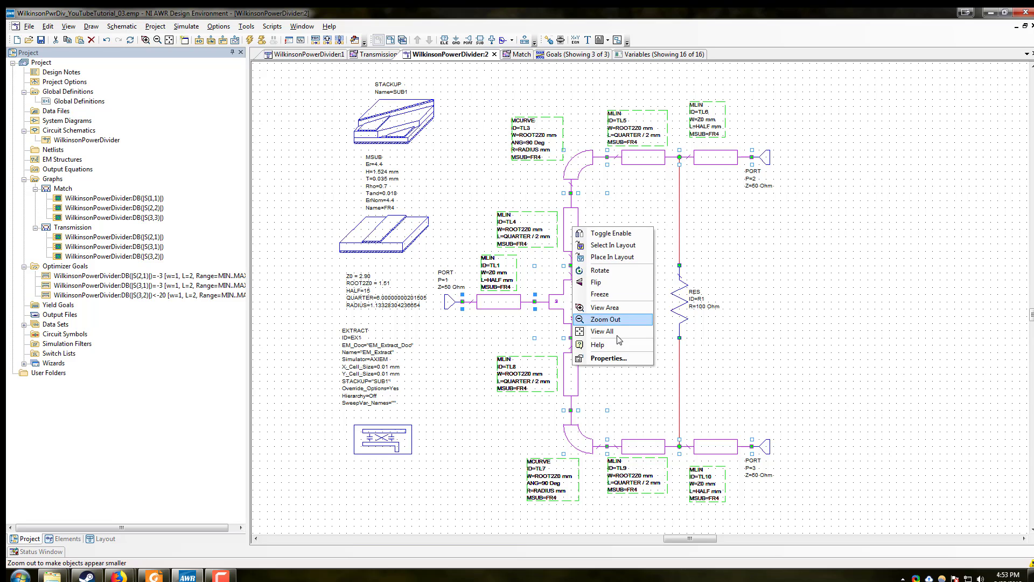
click(619, 359)
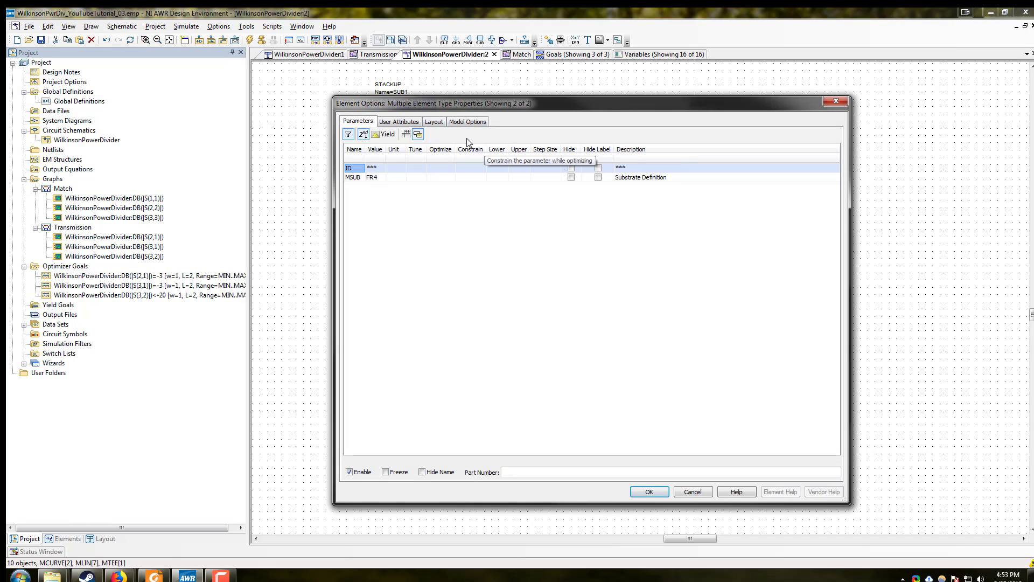
click(467, 121)
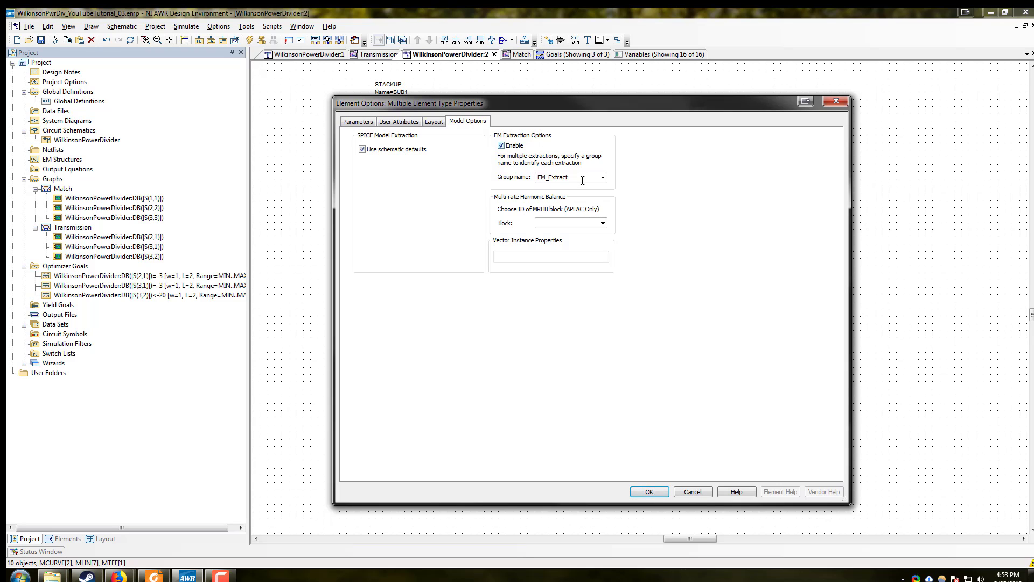
click(603, 177)
click(571, 186)
click(649, 491)
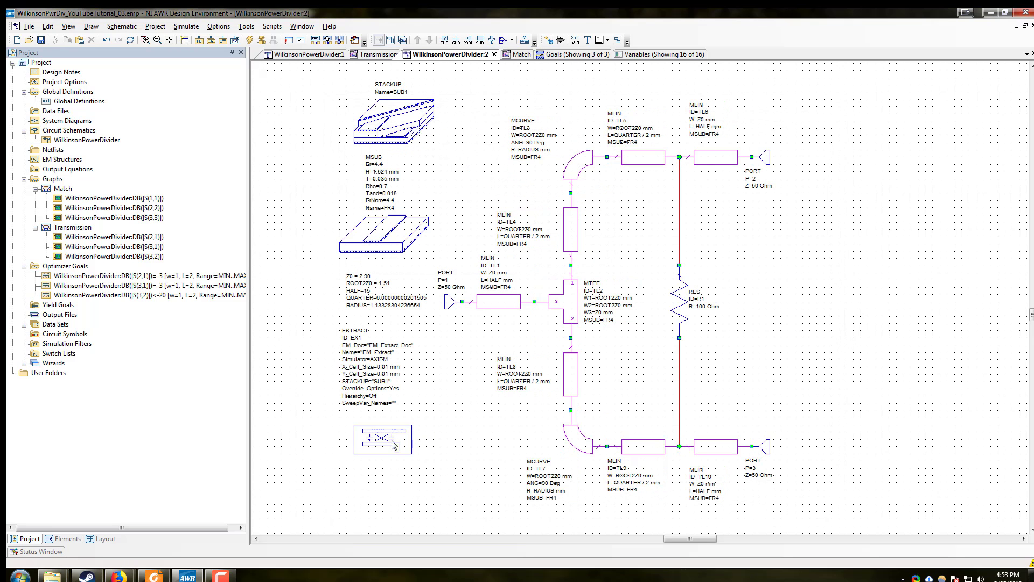
Check which elements belong to the EXTRACT block, run the AXIEM simulation, and move its progress window off the layout.
click(392, 440)
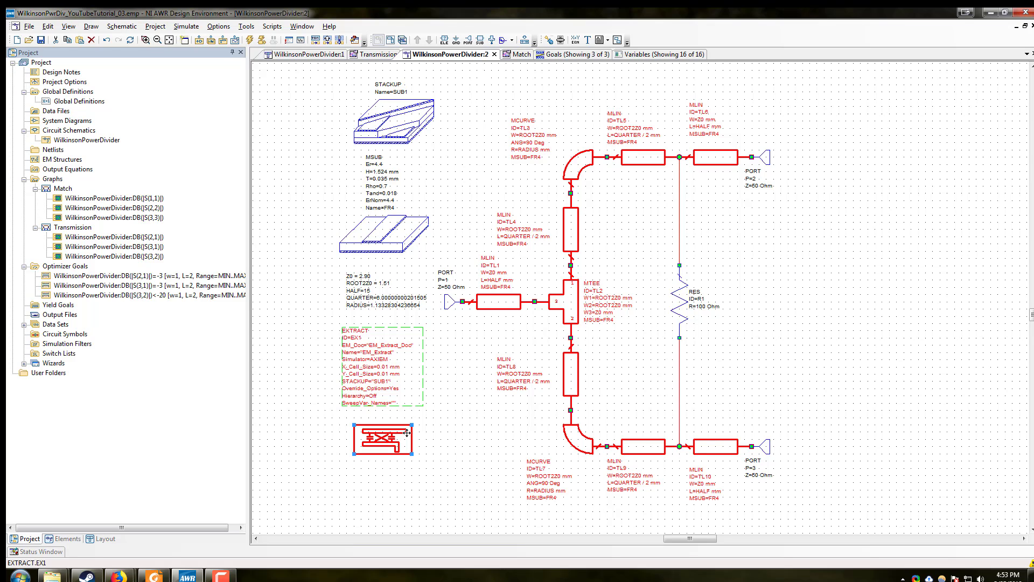
click(455, 388)
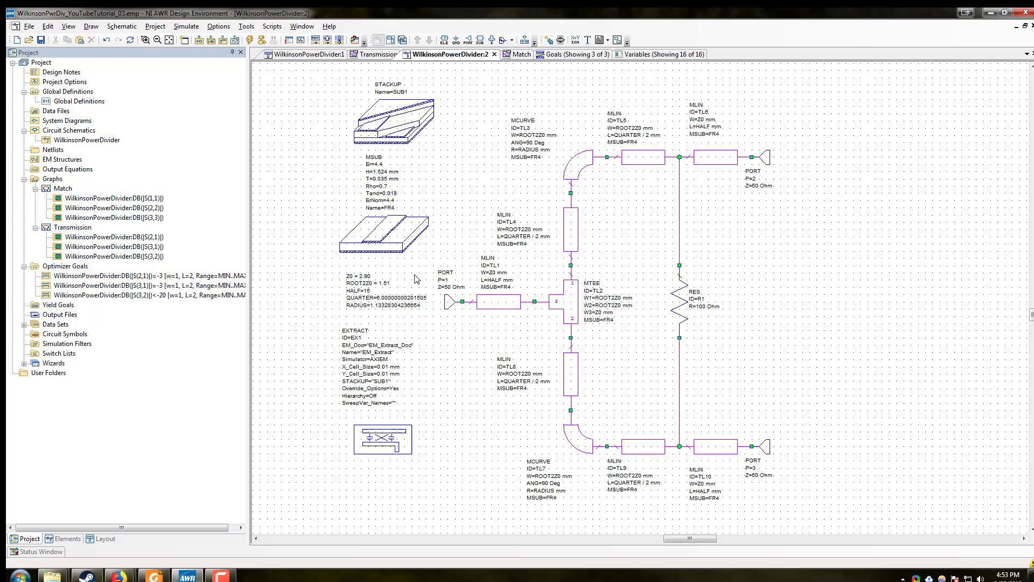
click(247, 44)
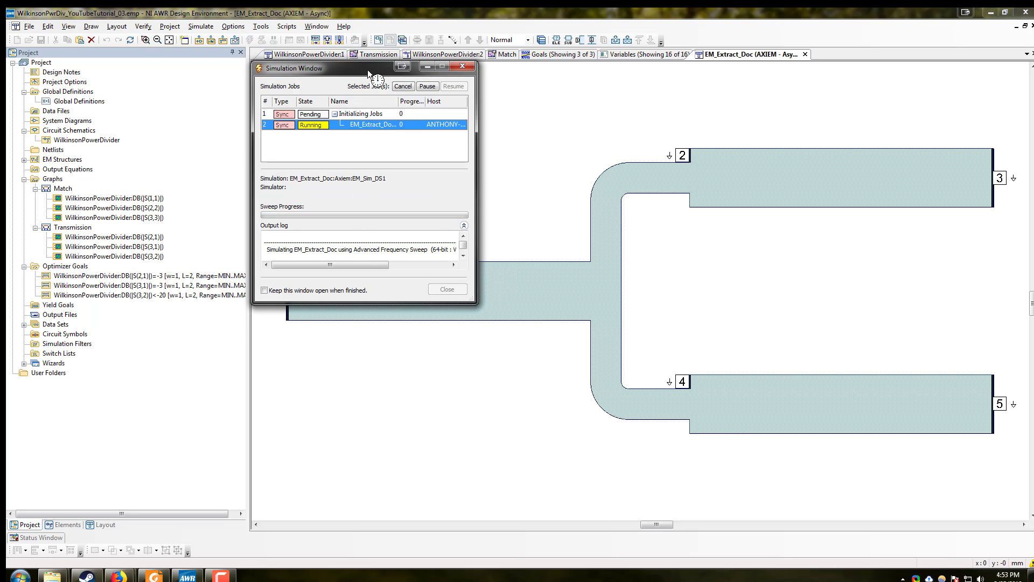
drag(367, 70, 162, 145)
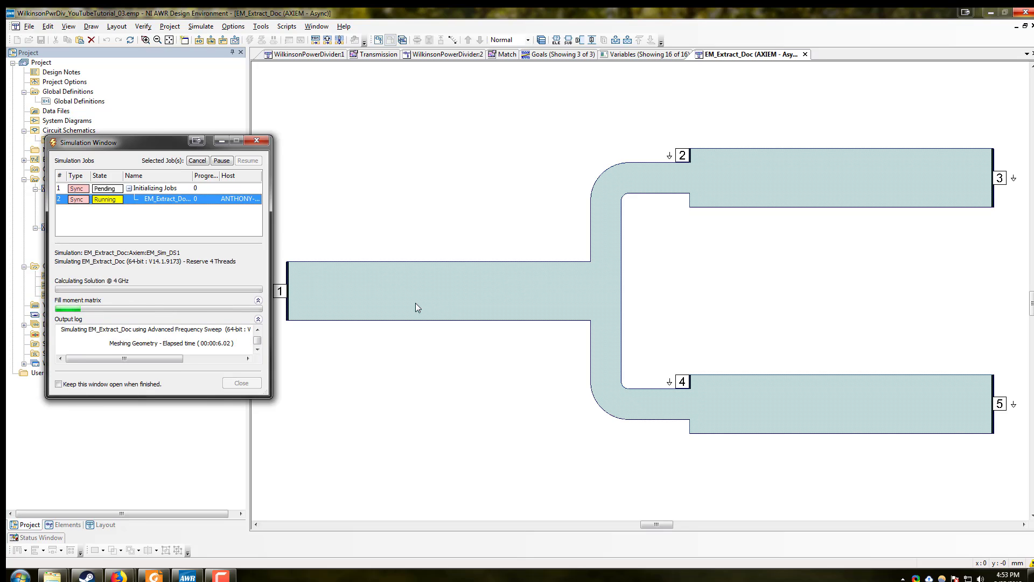
drag(144, 141, 134, 144)
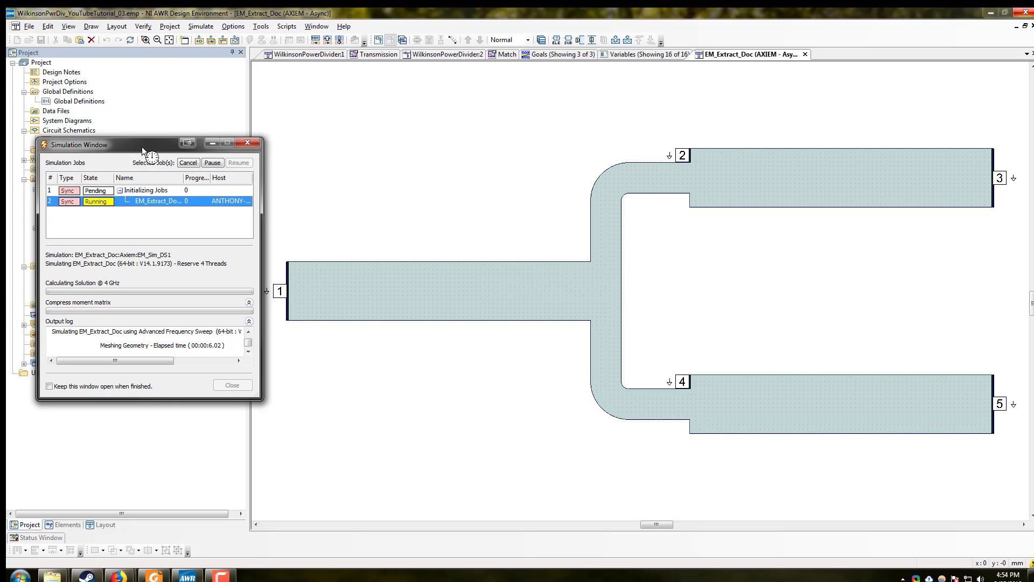
drag(141, 149, 143, 148)
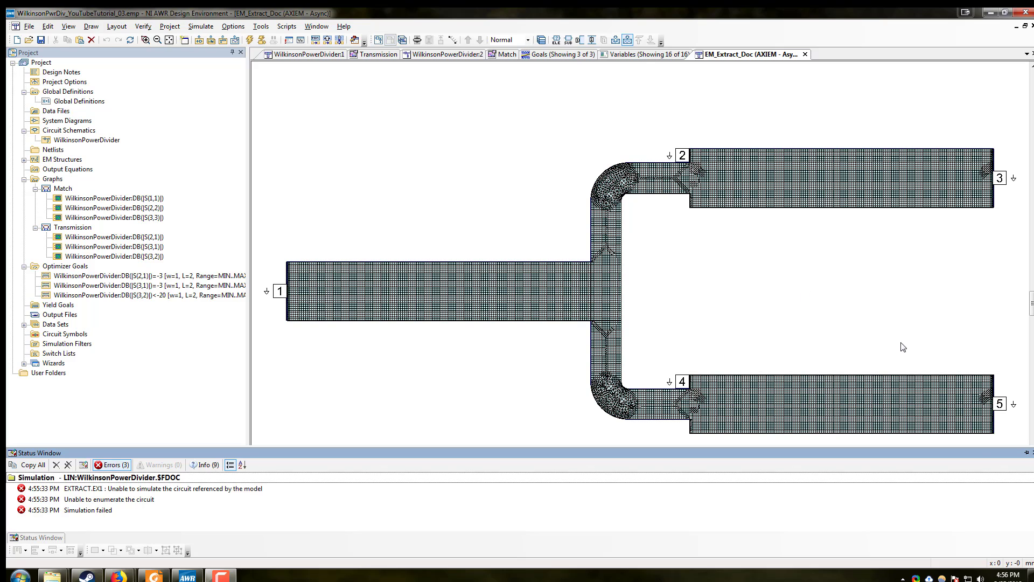
Dock the status window beneath the EM layout and clear all of its messages.
click(1026, 453)
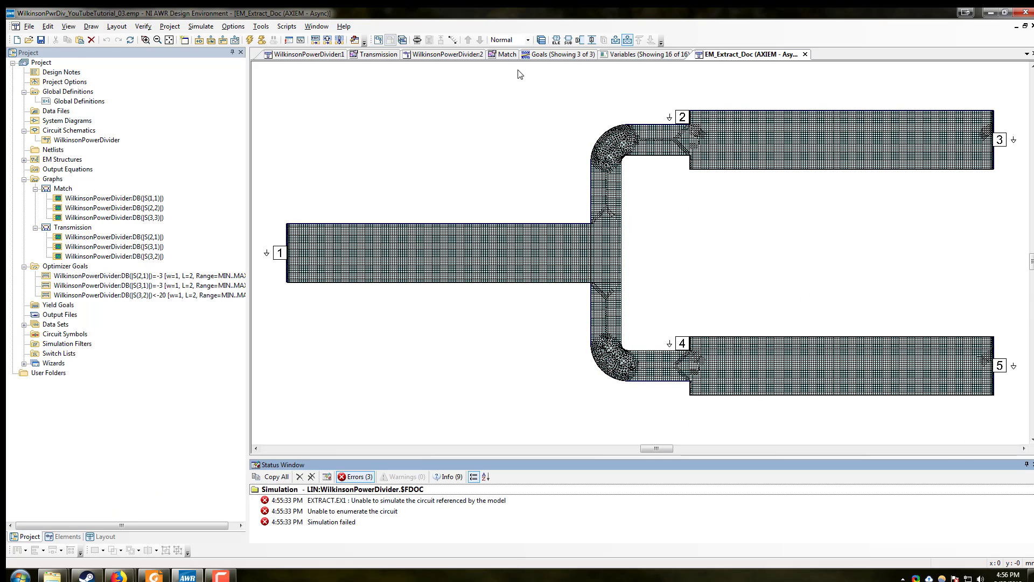
right_click(450, 513)
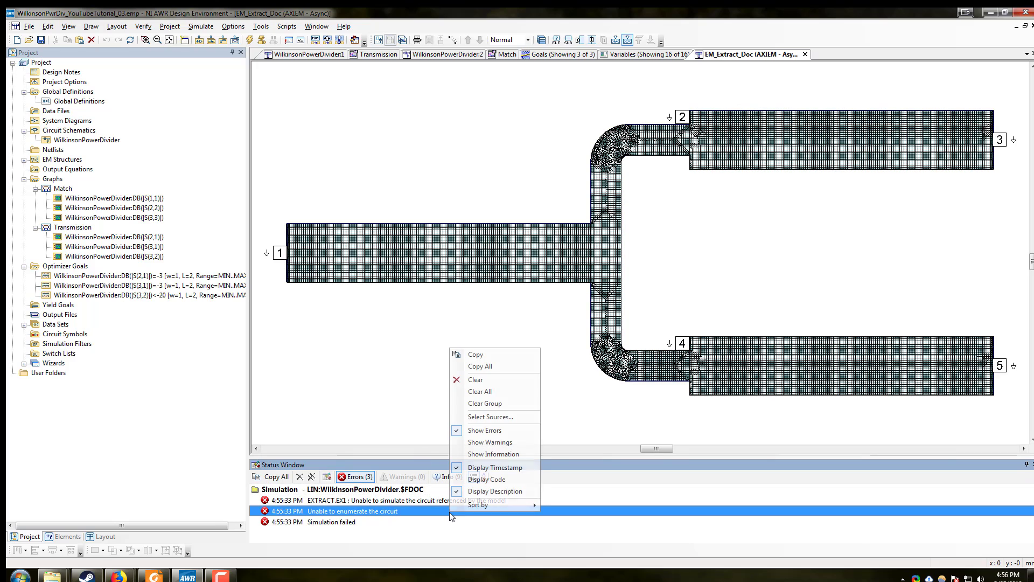
click(493, 392)
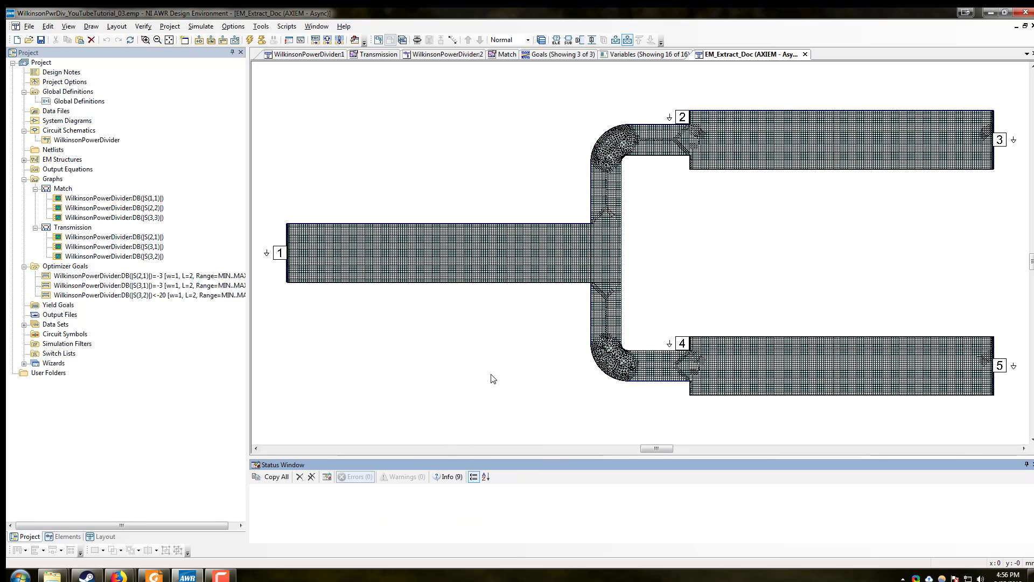
click(628, 41)
In the WilkinsonPowerDivider schematic, set the EXTRACT block's X_Cell_Size and Y_Cell_Size to 0.1 mm.
click(434, 56)
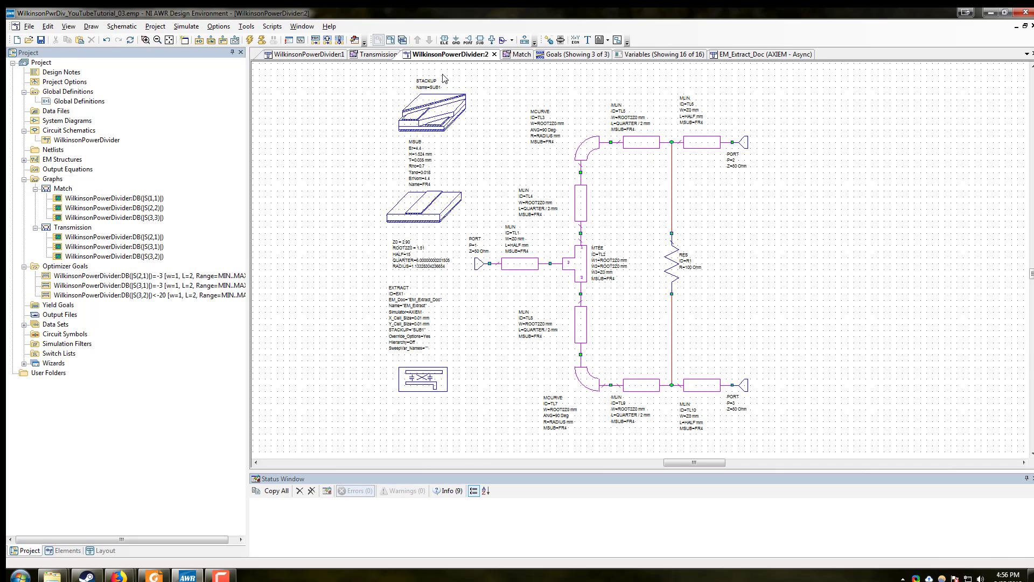
scroll(419, 360, up, 3)
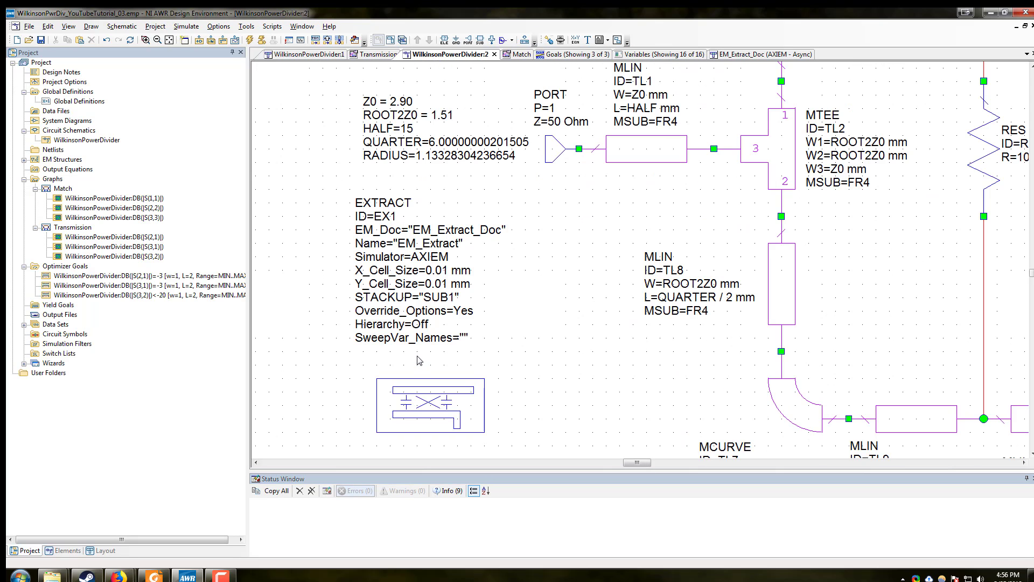
double_click(450, 272)
key(BackSpace)
double_click(443, 284)
click(445, 286)
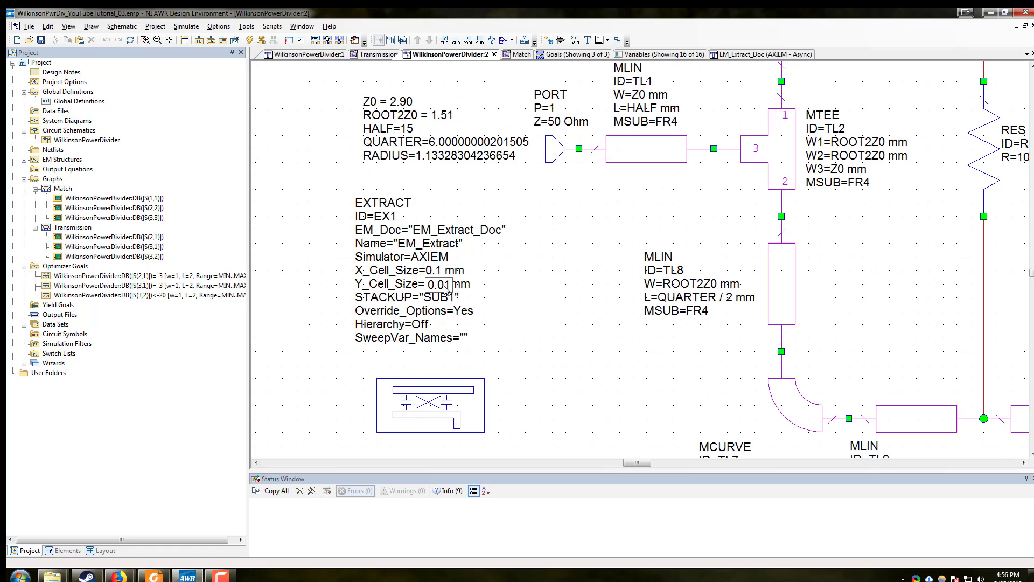
key(BackSpace)
key(Return)
Add the extraction again from the EXTRACT block and display the updated mesh in EM_Extract_Doc.
click(733, 56)
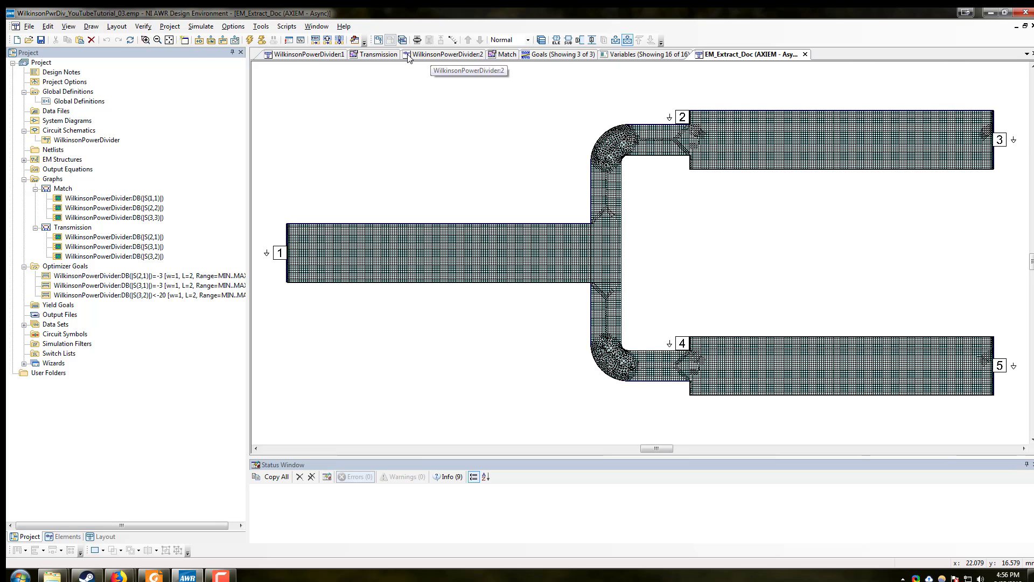
click(445, 55)
right_click(445, 414)
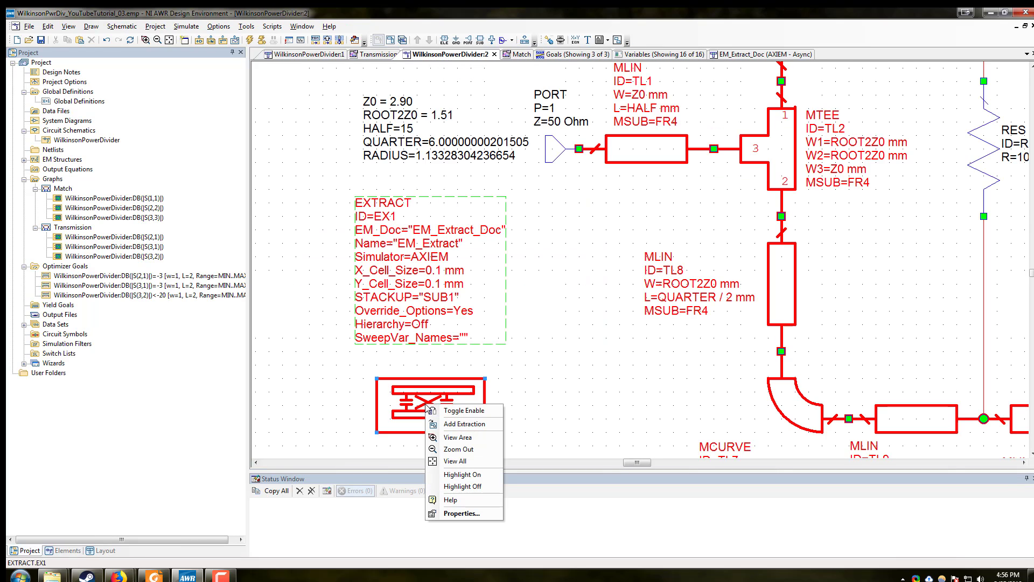
click(462, 425)
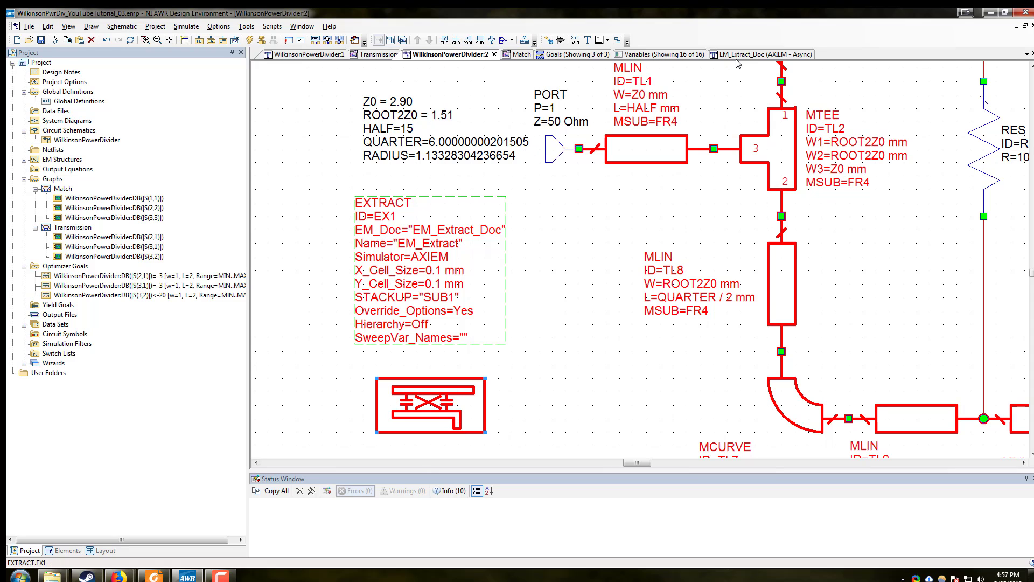
click(754, 55)
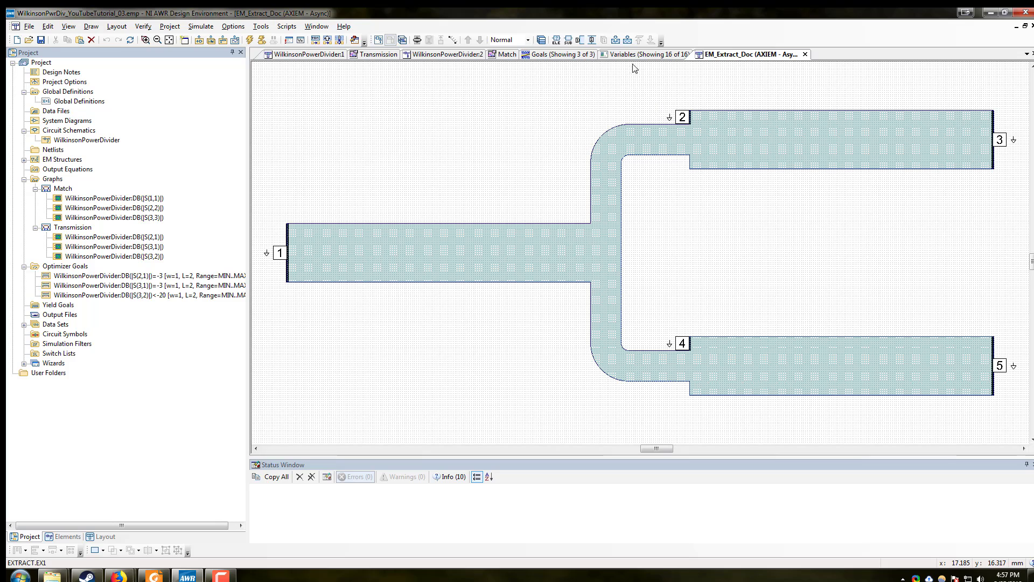
click(628, 42)
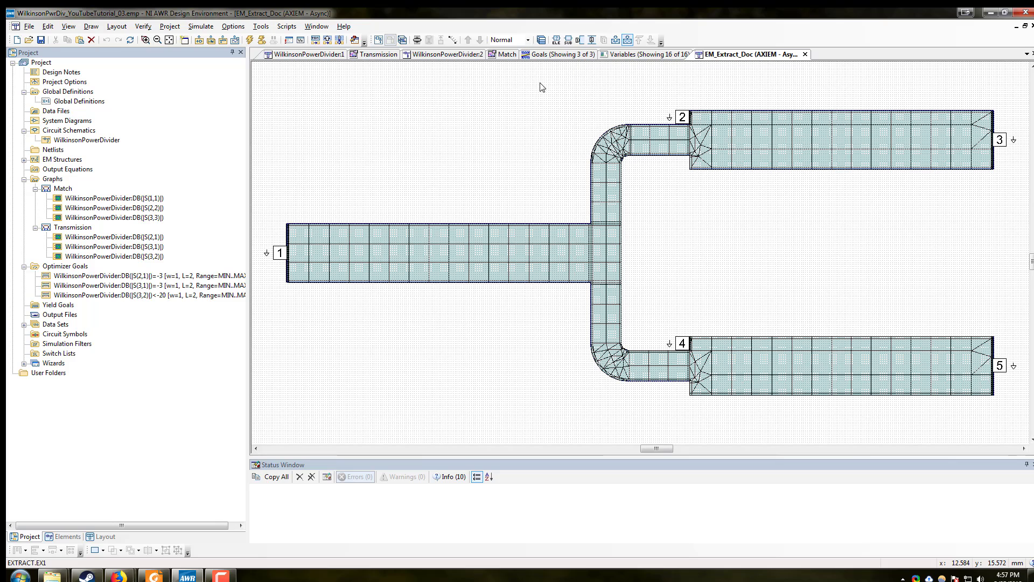
Set the X_Cell_Size and Y_Cell_Size of the EXTRACT block in the WilkinsonPowerDivider schematic to 0.2 mm.
click(444, 54)
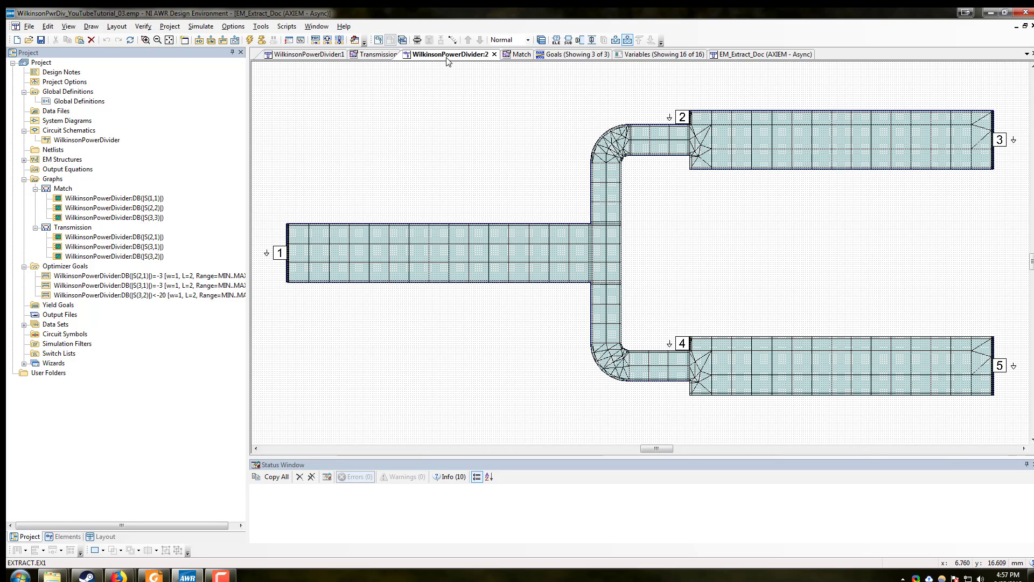
double_click(439, 283)
key(Escape)
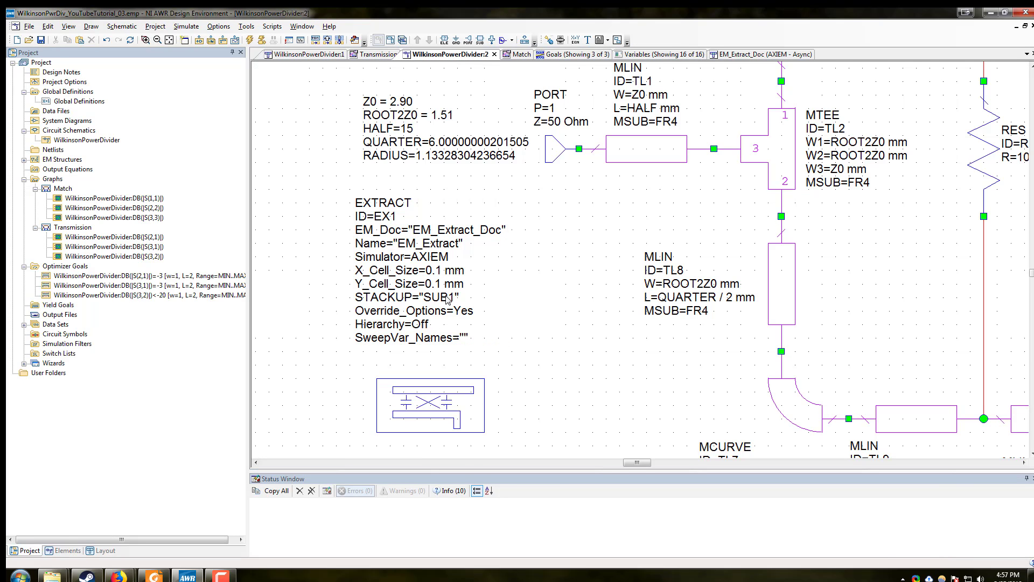
double_click(437, 270)
click(442, 278)
key(BackSpace)
text(2)
key(Tab)
click(442, 284)
key(BackSpace)
text(2)
key(Return)
Regenerate the extraction from the EXTRACT block with the 0.2 mm cells and show the mesh on the EM layout.
right_click(417, 418)
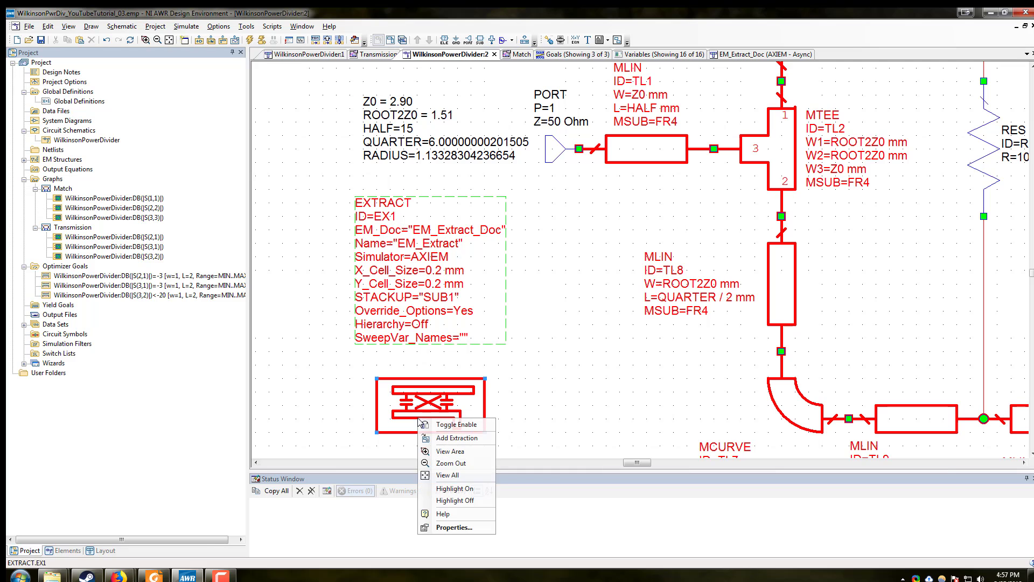
click(439, 439)
click(751, 54)
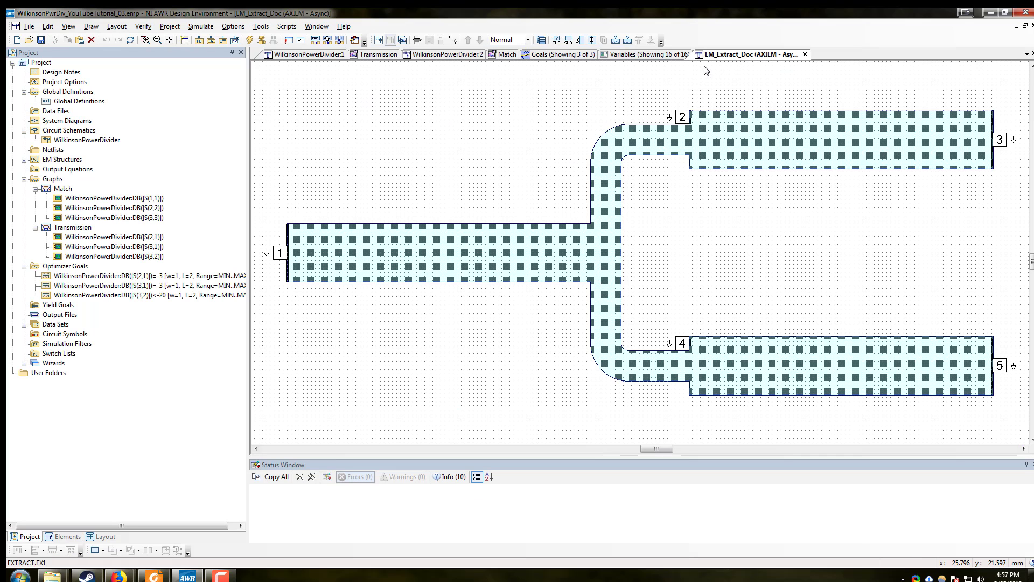
click(626, 40)
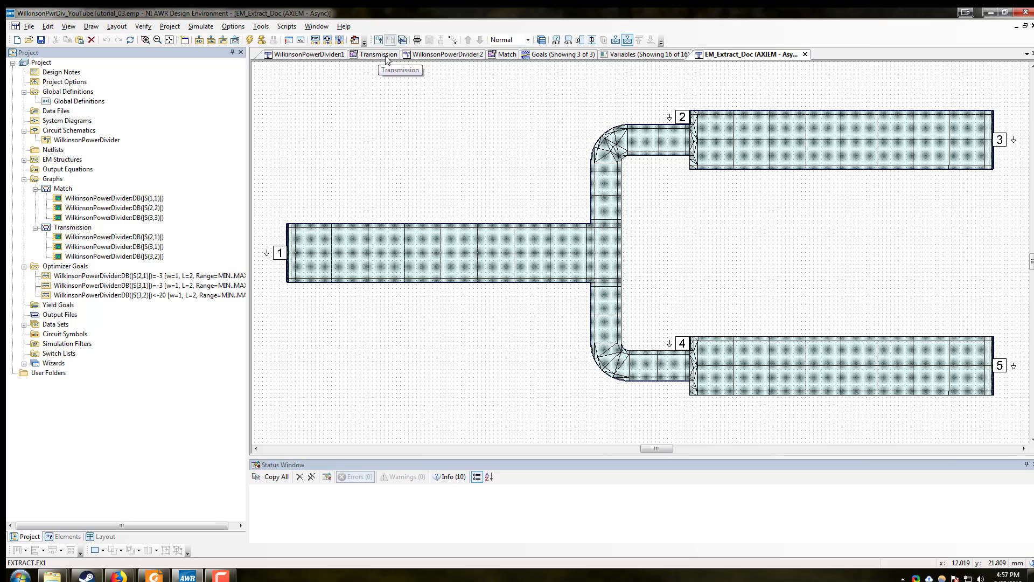
Run the AXIEM simulation of the extracted divider and bring up the Transmission graph.
click(249, 40)
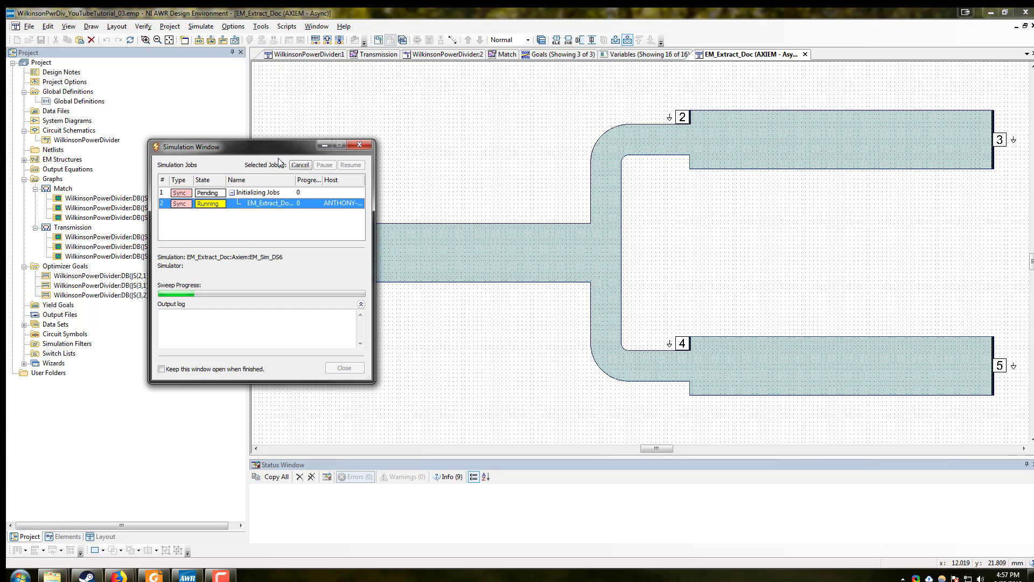
drag(269, 145, 243, 160)
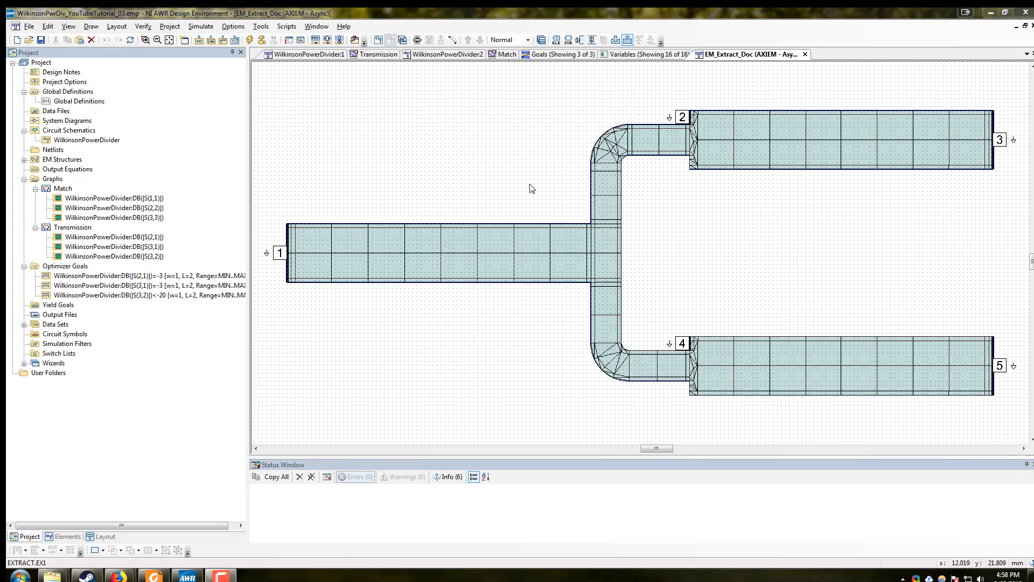
click(387, 56)
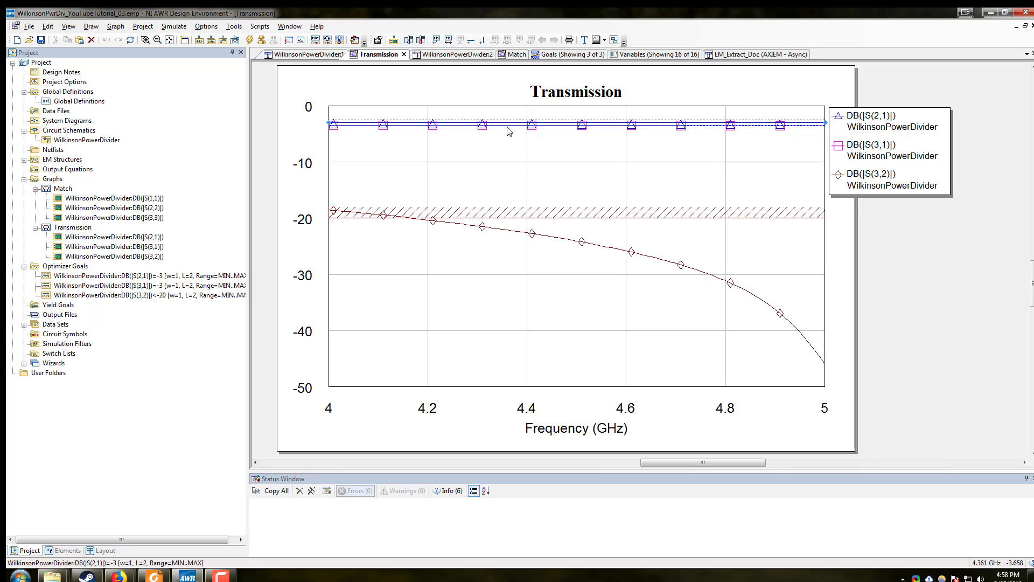
Disable the three optimizer goals for S(2,1), S(3,1) and S(3,2) of the WilkinsonPowerDivider.
right_click(173, 275)
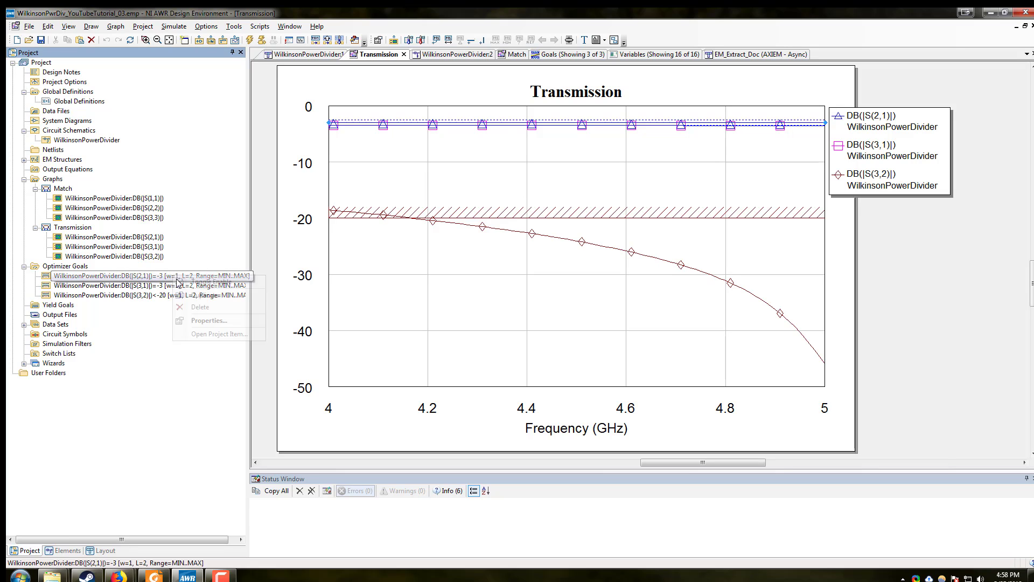
click(195, 285)
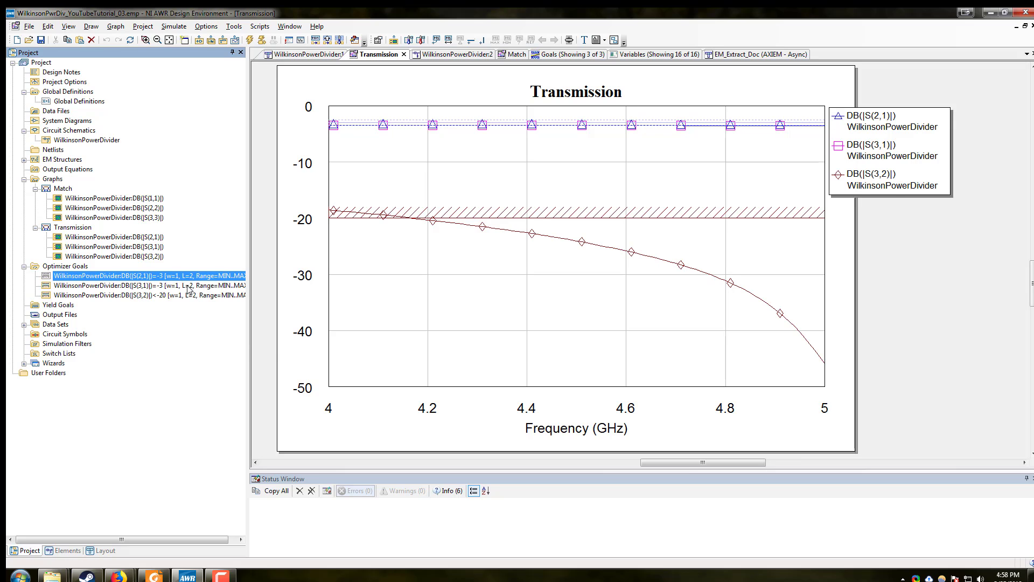
right_click(185, 285)
click(198, 291)
right_click(184, 295)
click(204, 302)
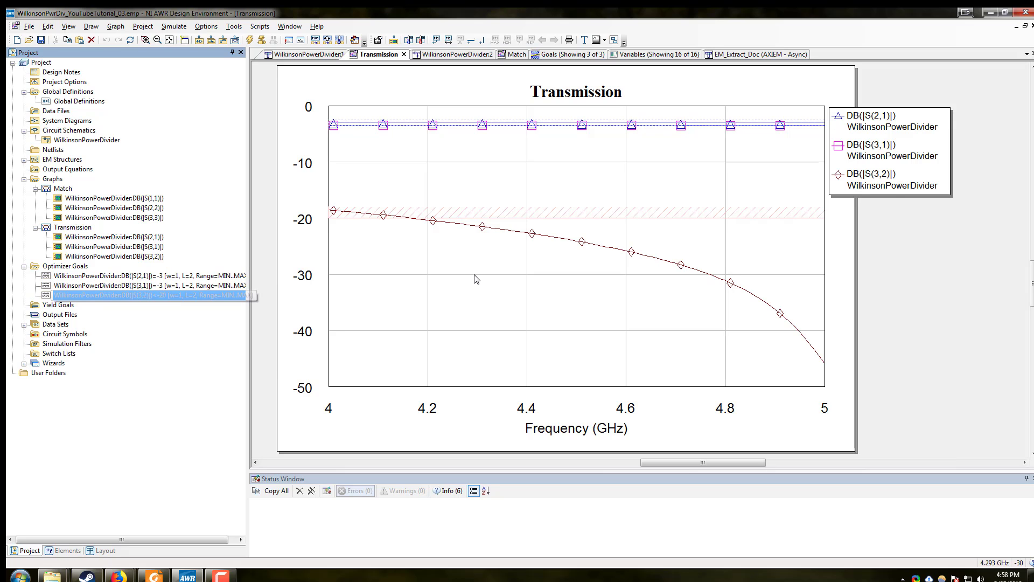
Examine the S(2,1) and S(3,1) traces on the Transmission graph and open the Match graph.
click(453, 124)
click(445, 126)
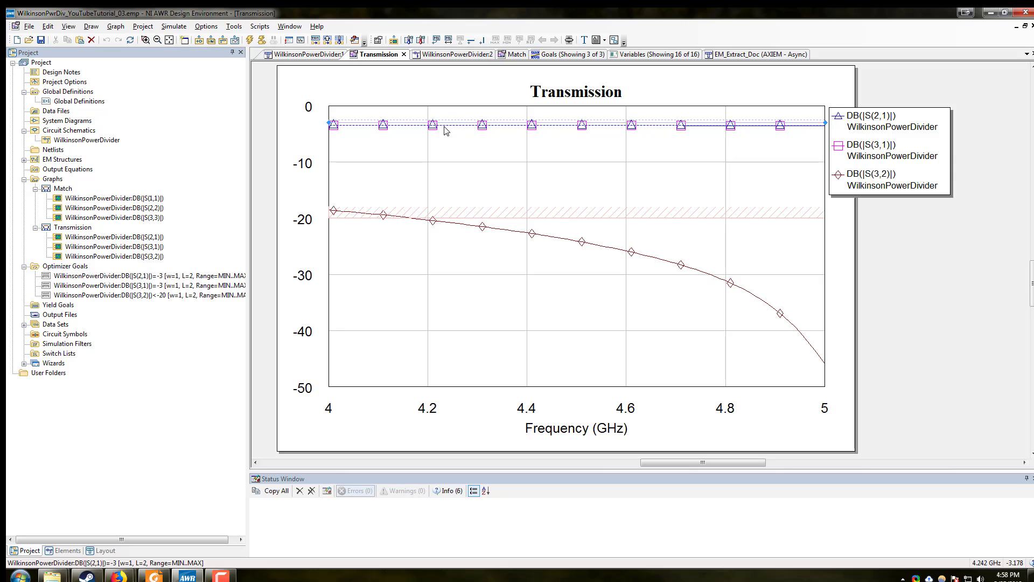
click(450, 129)
click(450, 125)
click(452, 129)
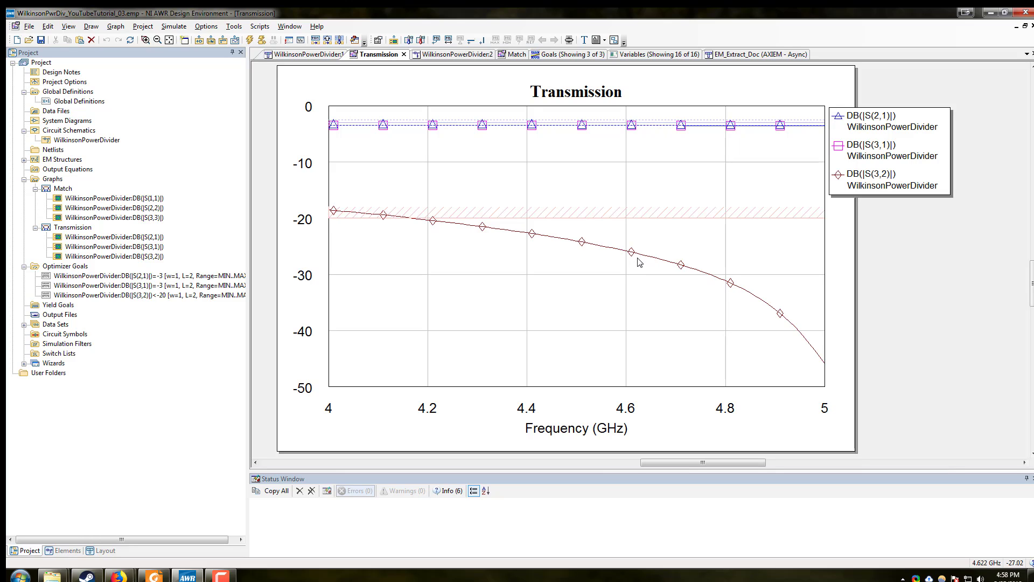
click(517, 56)
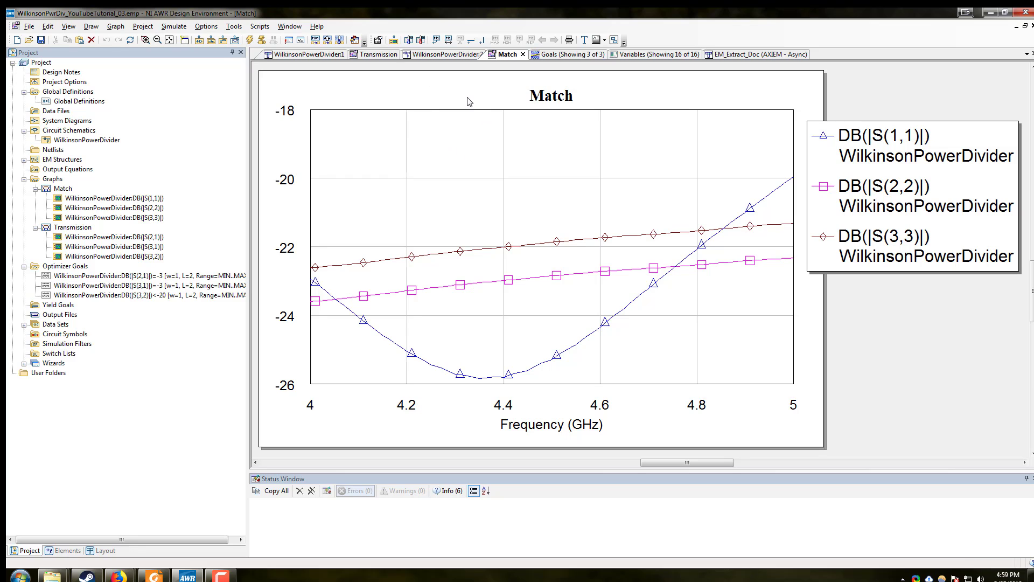
Return to the WilkinsonPowerDivider schematic and review the whole divider with its EXTRACT block and isolation resistor.
click(468, 57)
scroll(704, 294, down, 6)
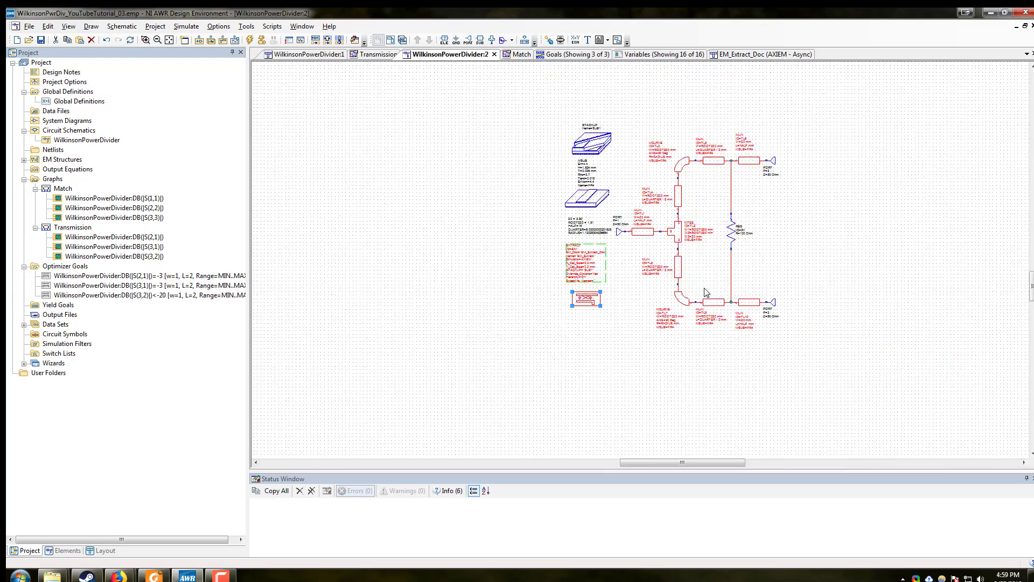
scroll(705, 293, up, 1)
scroll(731, 259, up, 1)
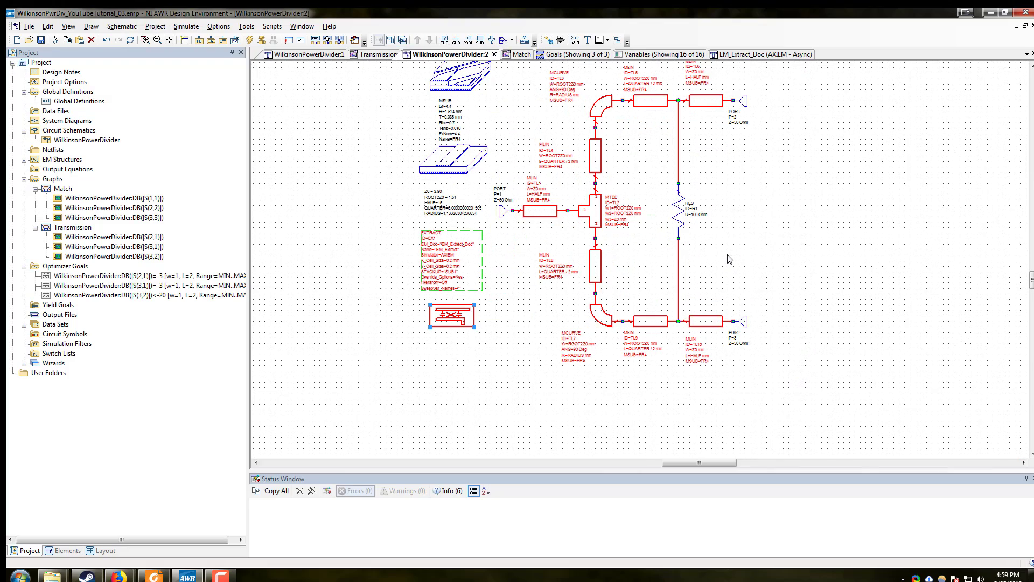
click(747, 223)
drag(761, 208, 757, 240)
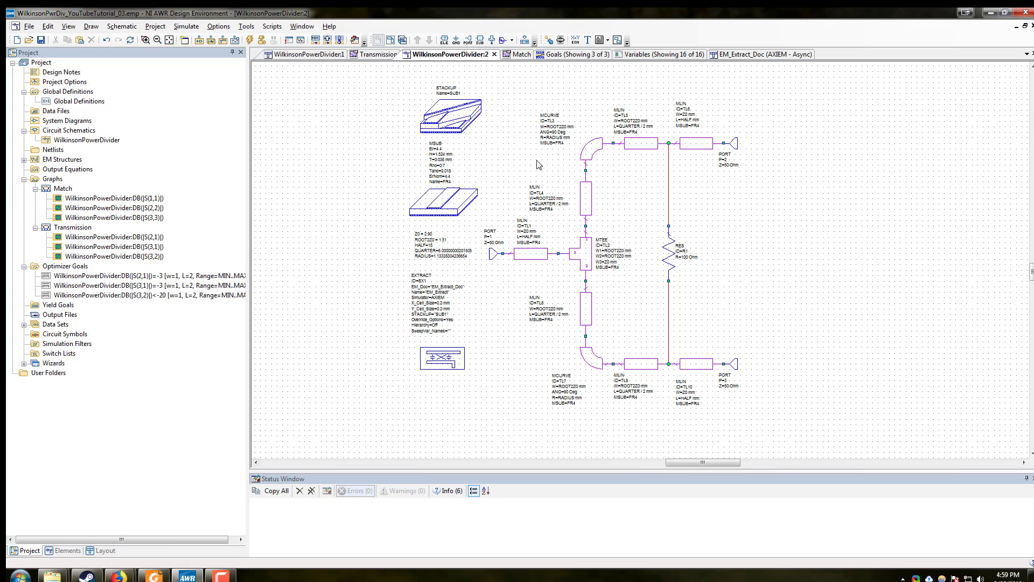
Open the Optimizer to look at its settings and return to the Transmission graph.
click(186, 26)
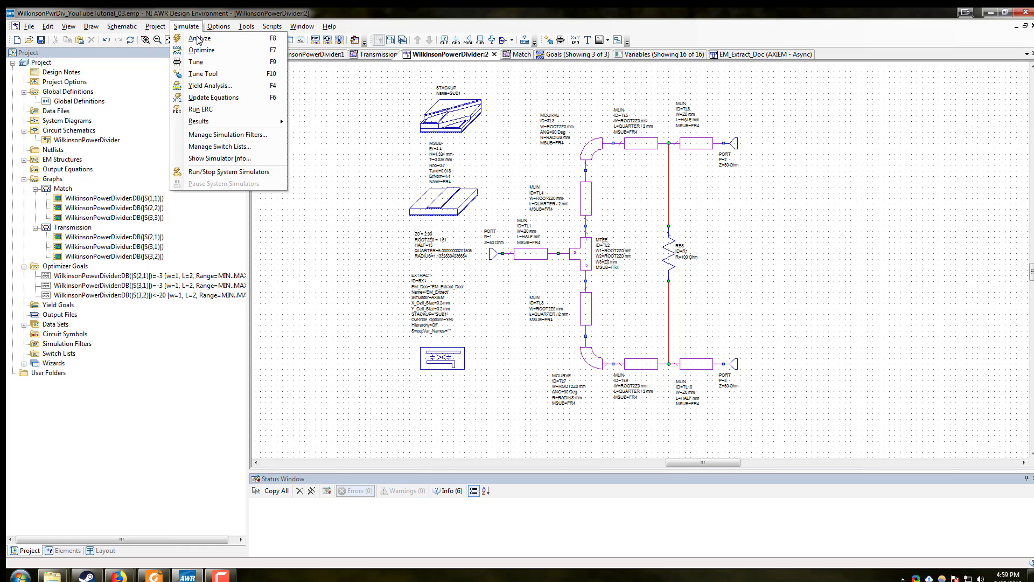
click(208, 52)
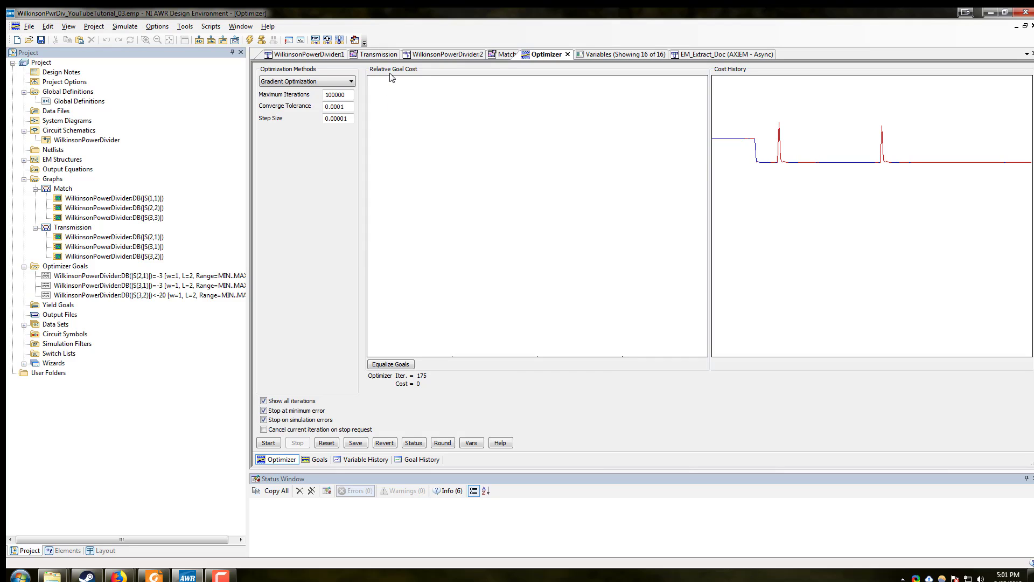
click(381, 56)
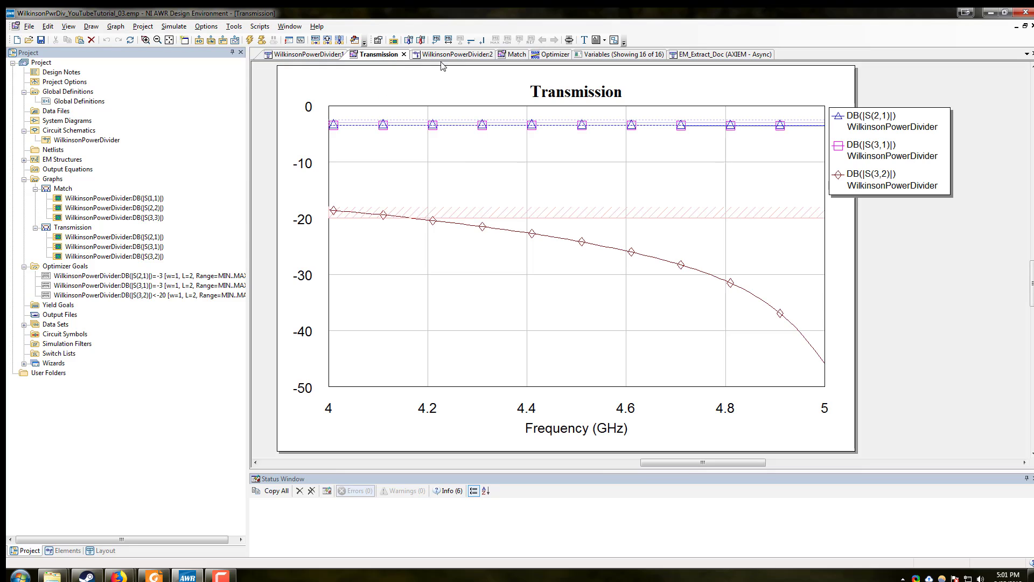